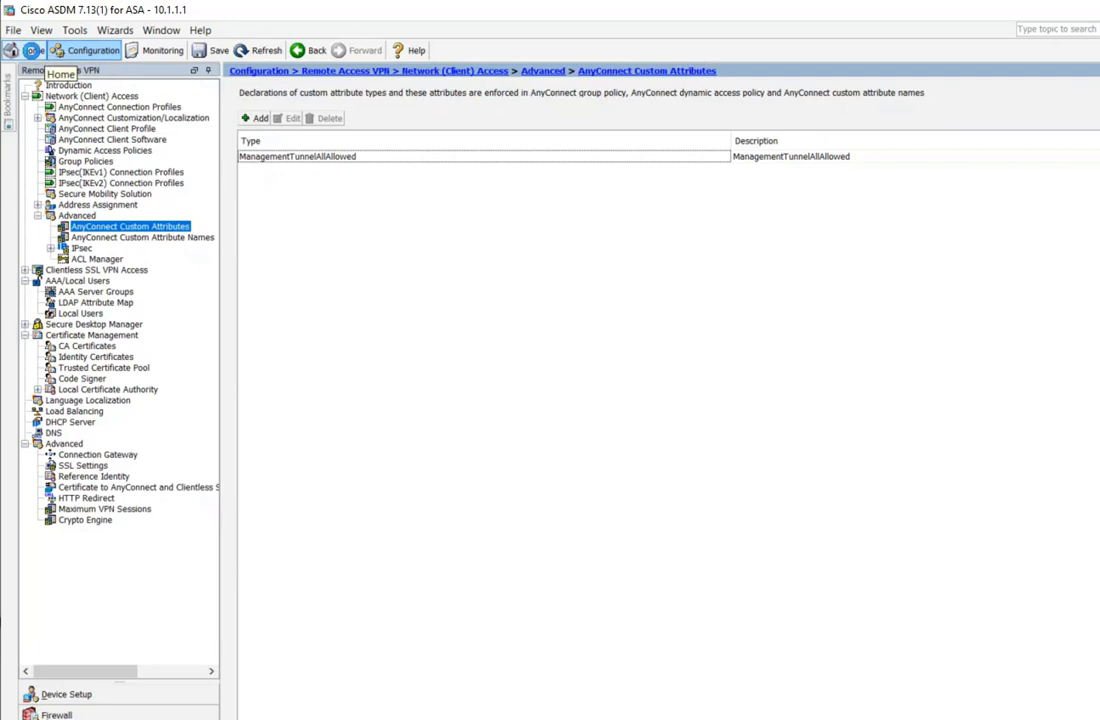
# Check the ASA and ASDM versions on the device dashboard, and view the AnyConnect connection profiles.
pyautogui.click(33, 52)
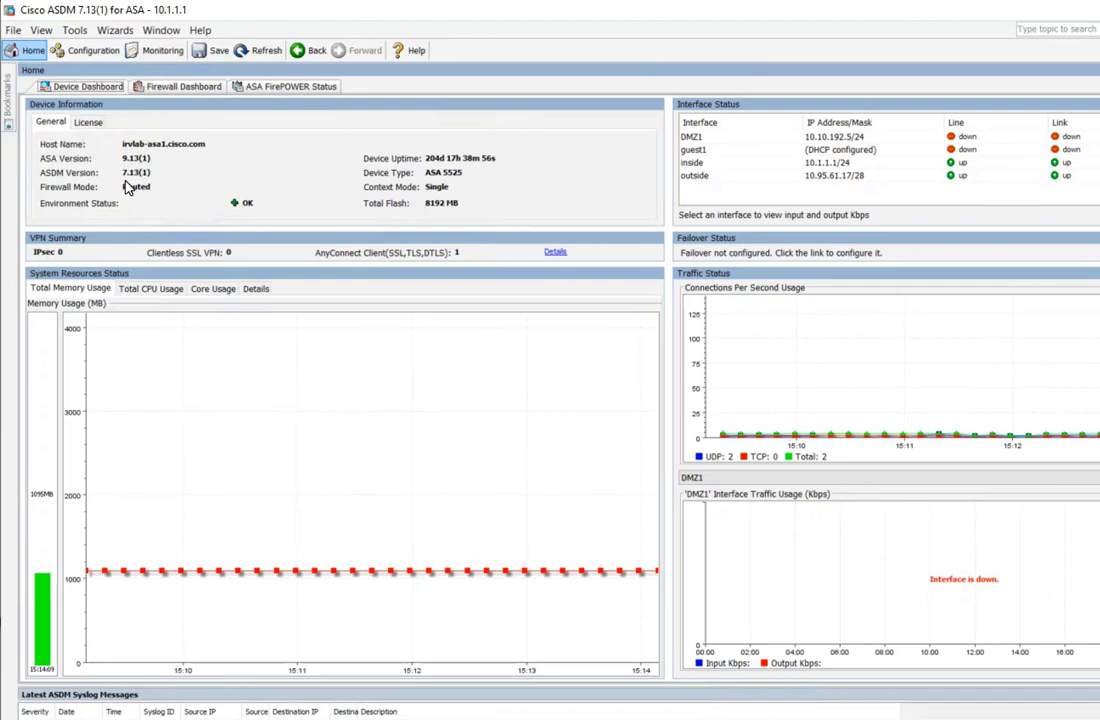
pyautogui.click(85, 54)
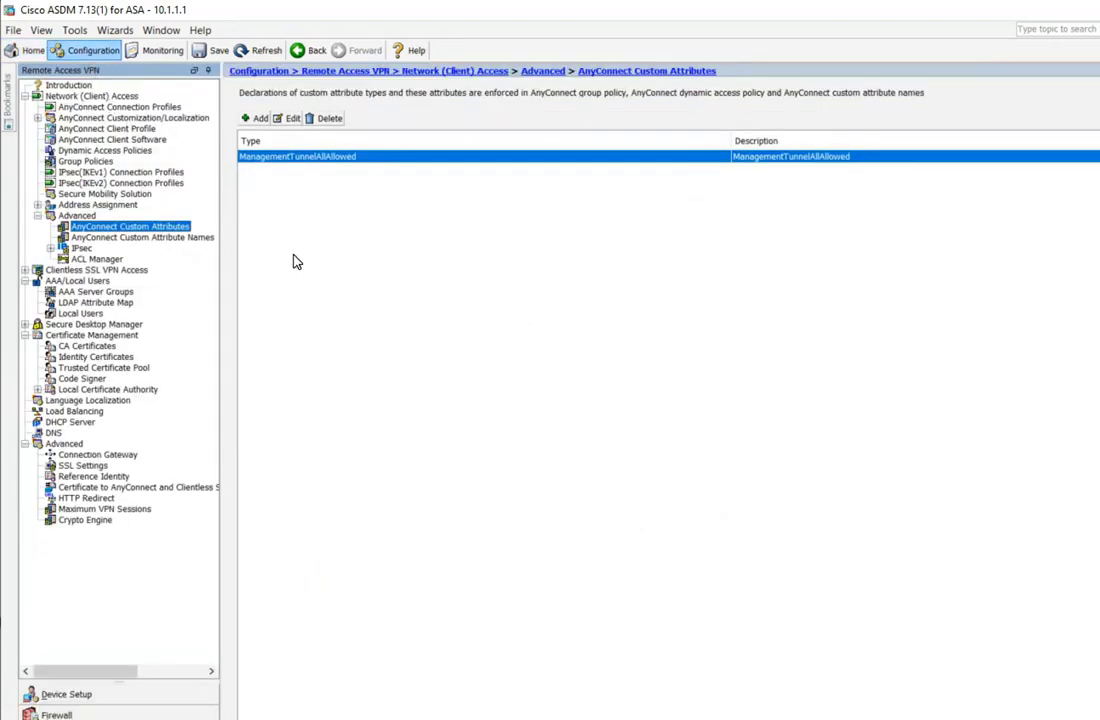
pyautogui.click(120, 107)
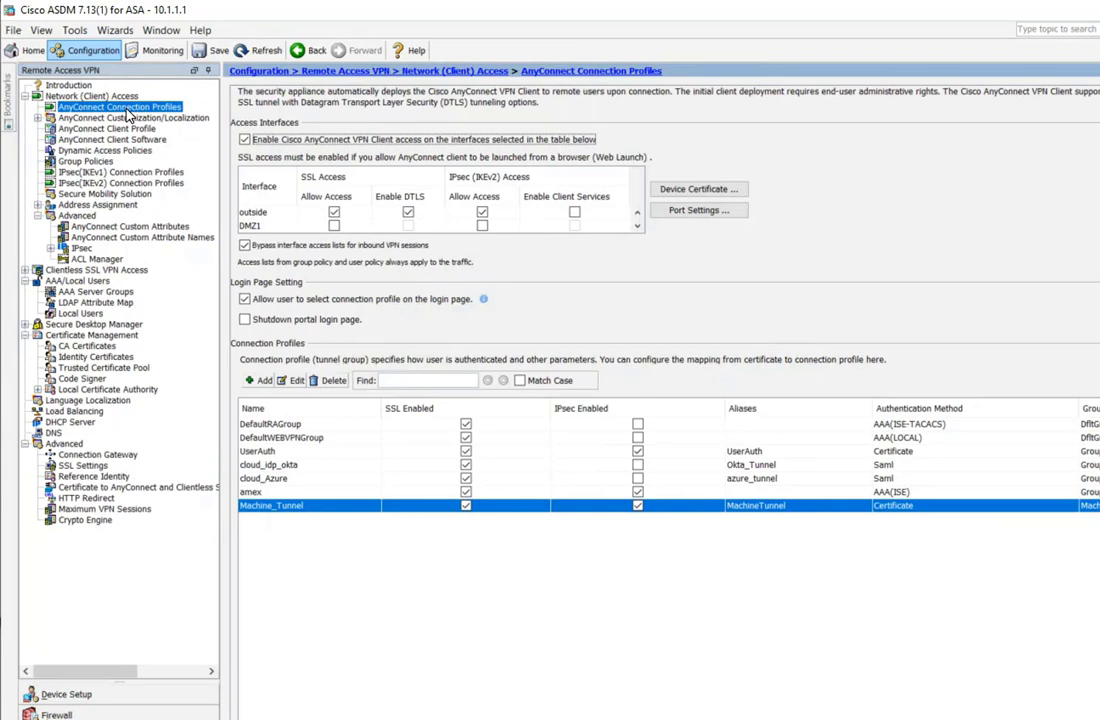
# Open the Machine_Tunnel connection profile and review its basic settings, connection aliases, group URLs and CSD option.
pyautogui.click(295, 384)
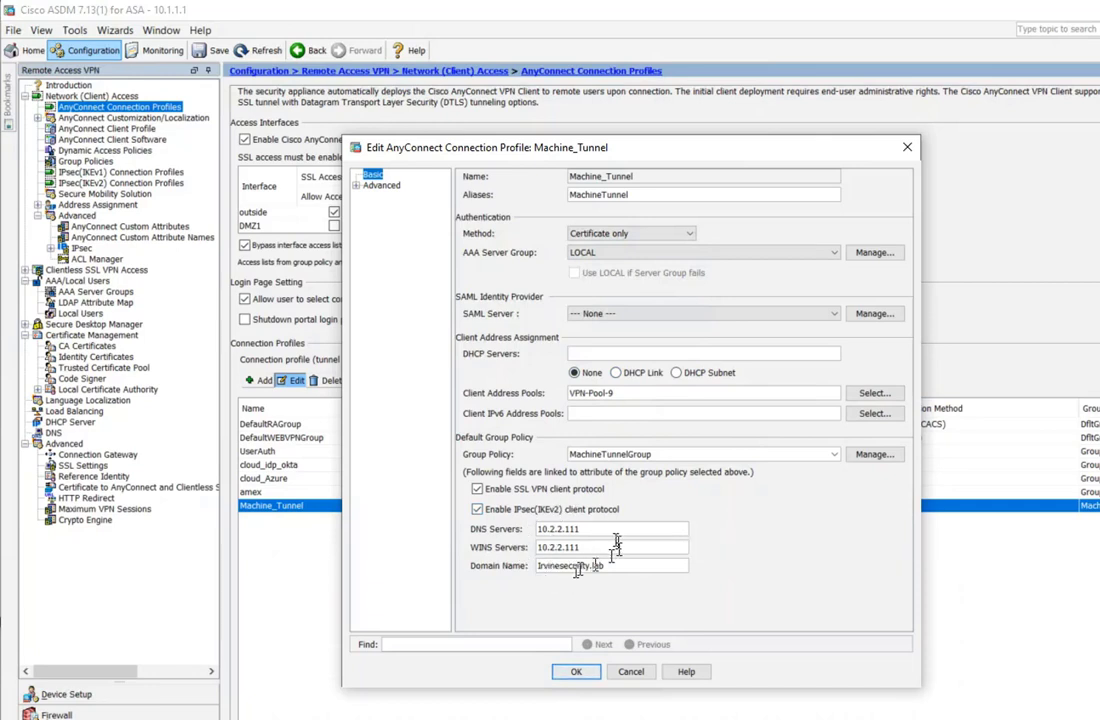
pyautogui.click(356, 186)
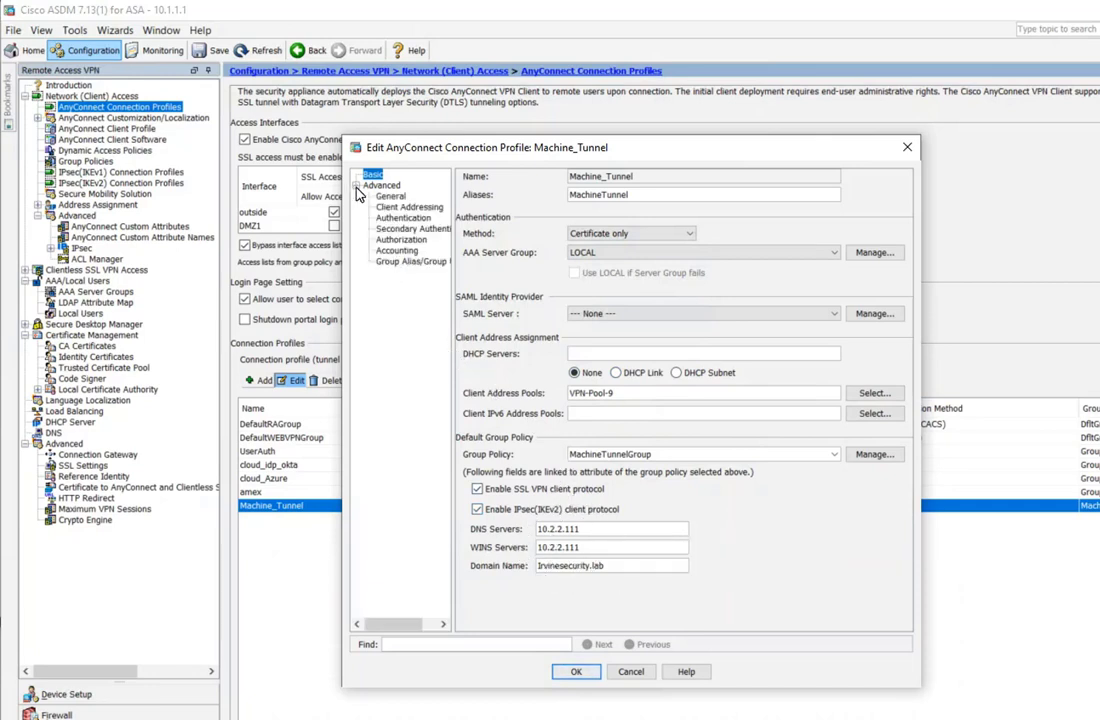
pyautogui.click(400, 262)
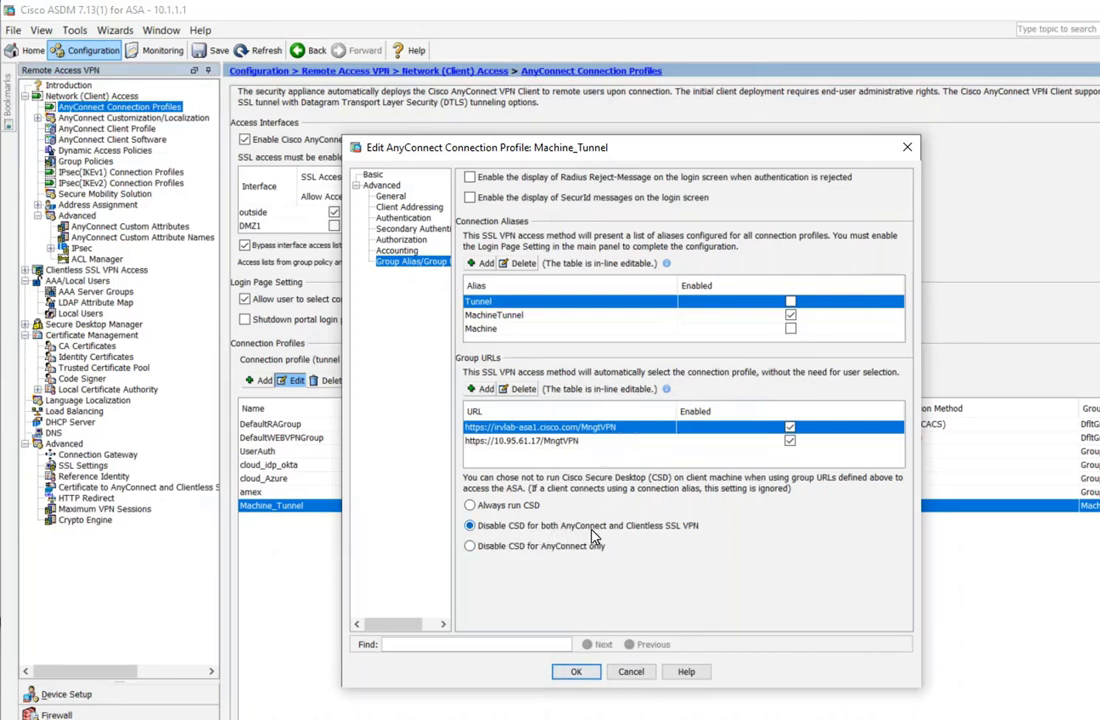
pyautogui.click(372, 176)
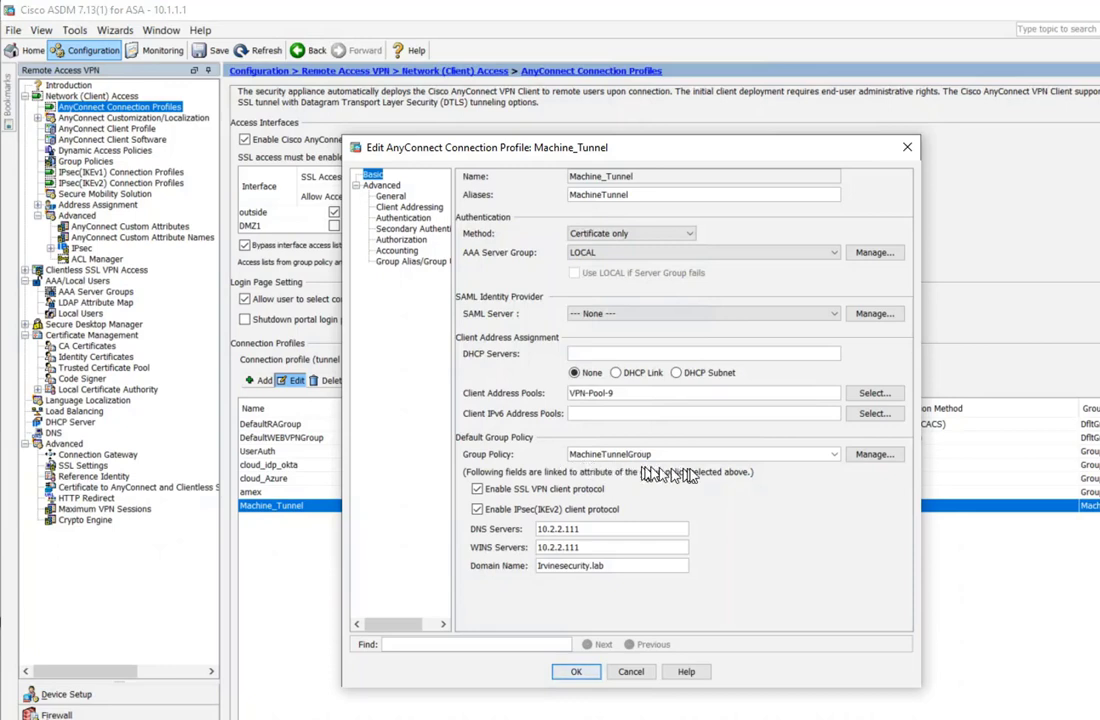
# Open the MachineTunnelGroup group policy from the connection profile and review its general and server settings, including the additional options.
pyautogui.click(874, 455)
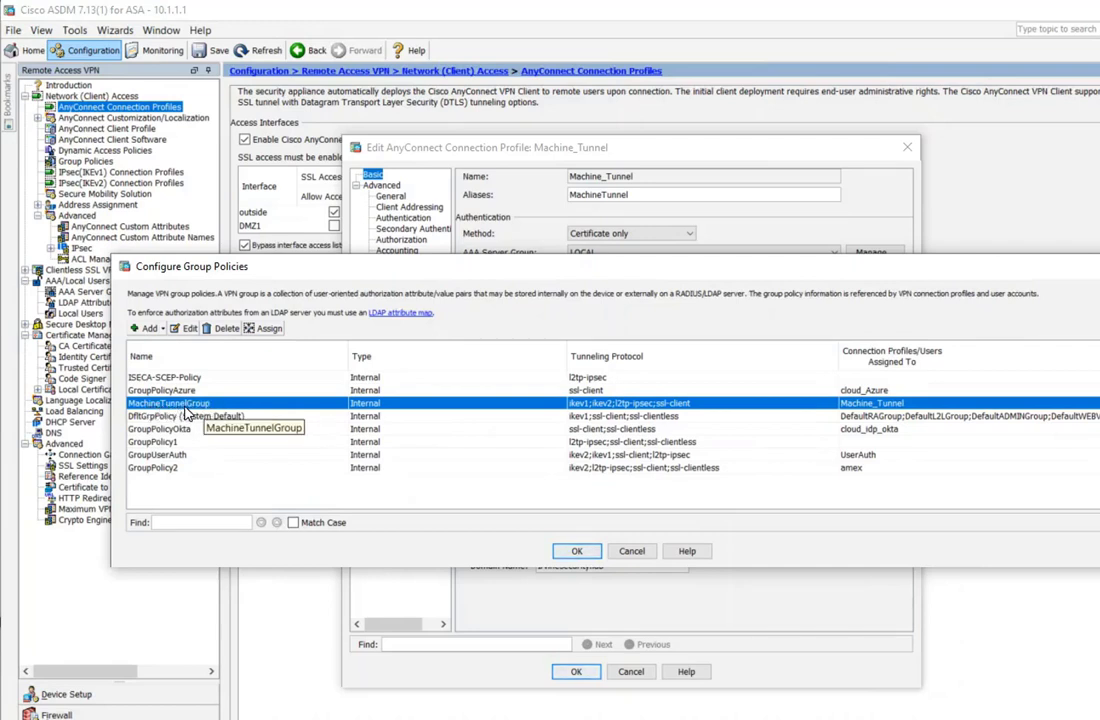
pyautogui.click(189, 328)
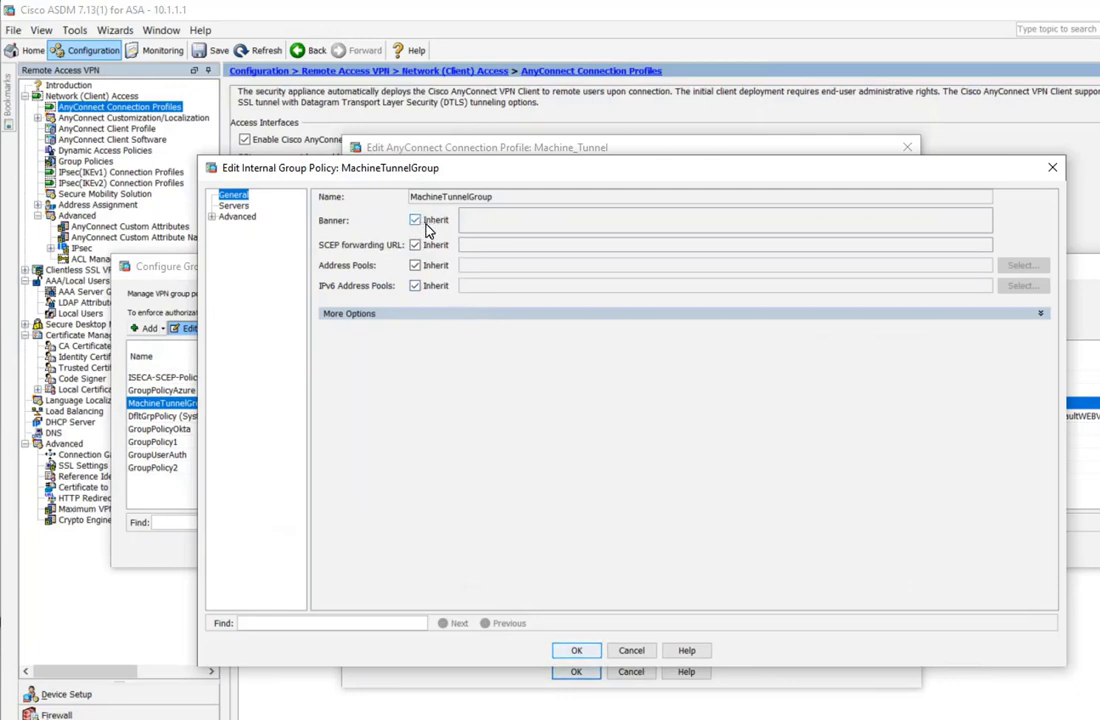
pyautogui.click(413, 221)
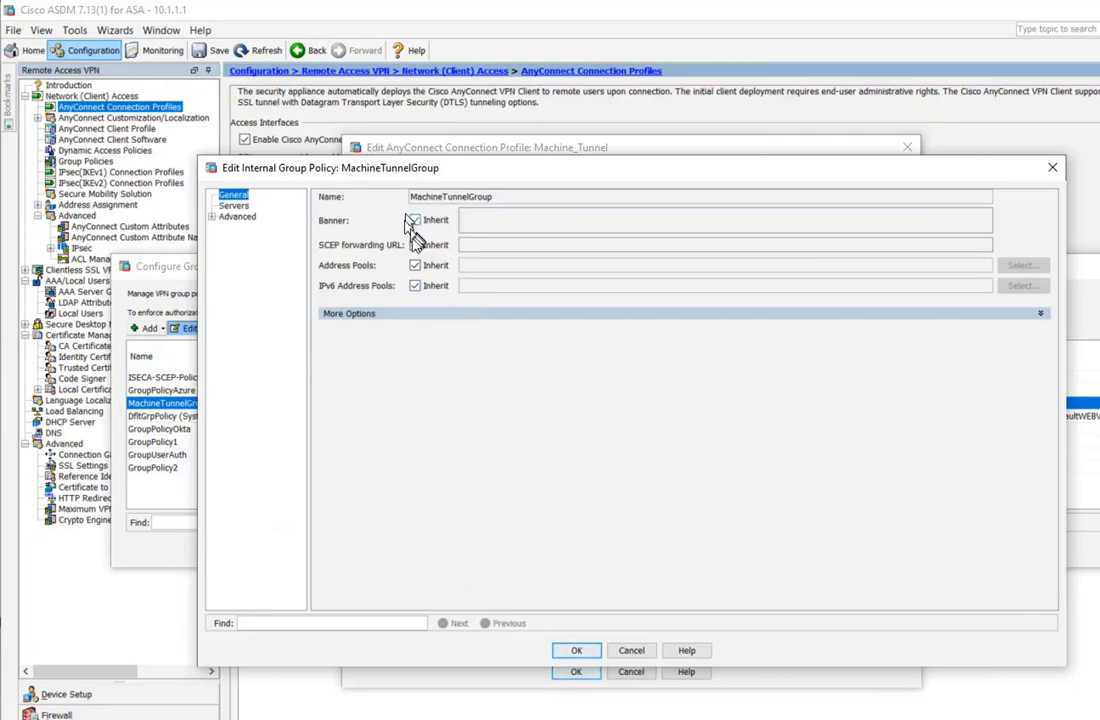
pyautogui.click(355, 316)
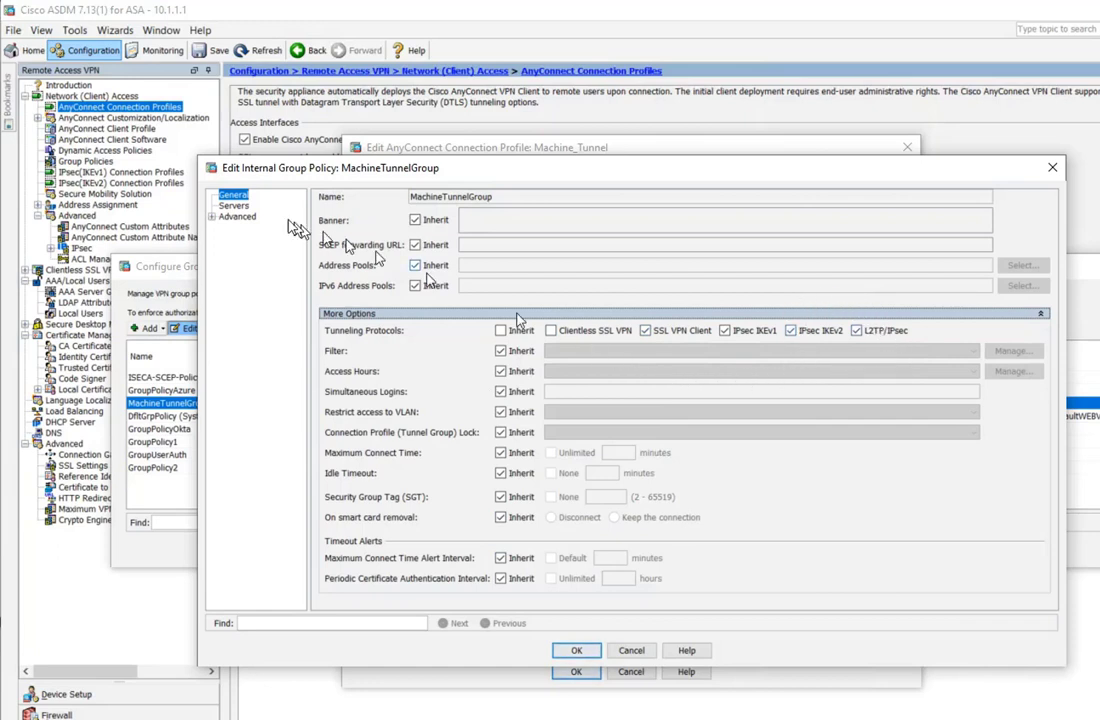
pyautogui.click(233, 205)
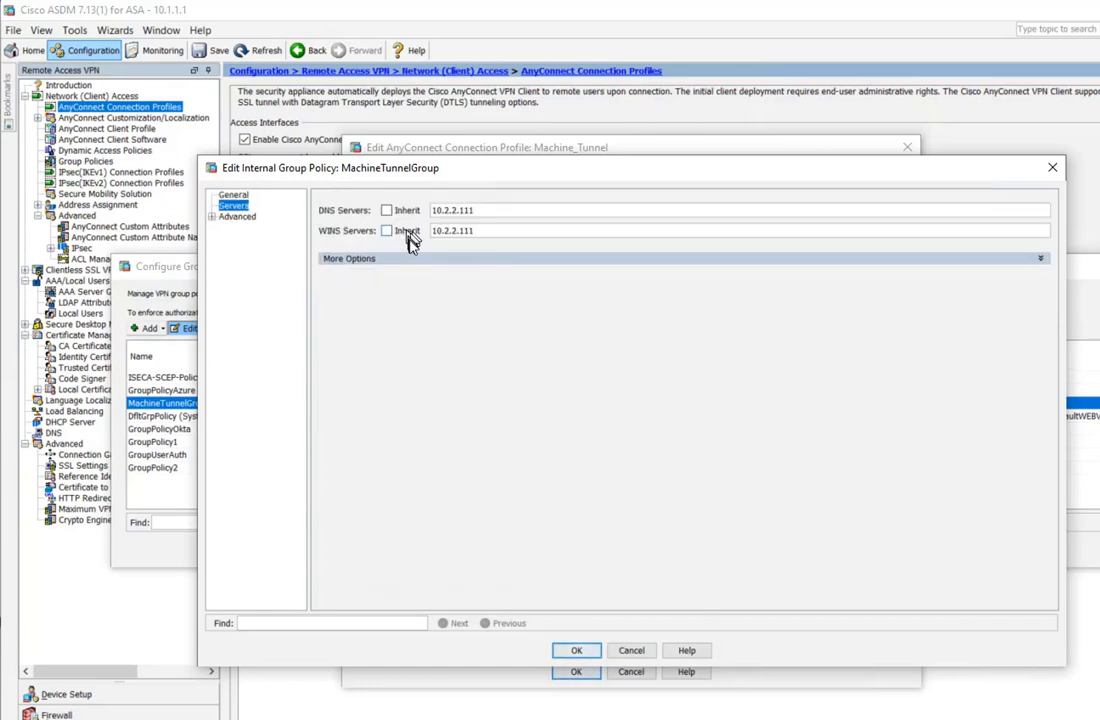
pyautogui.click(352, 260)
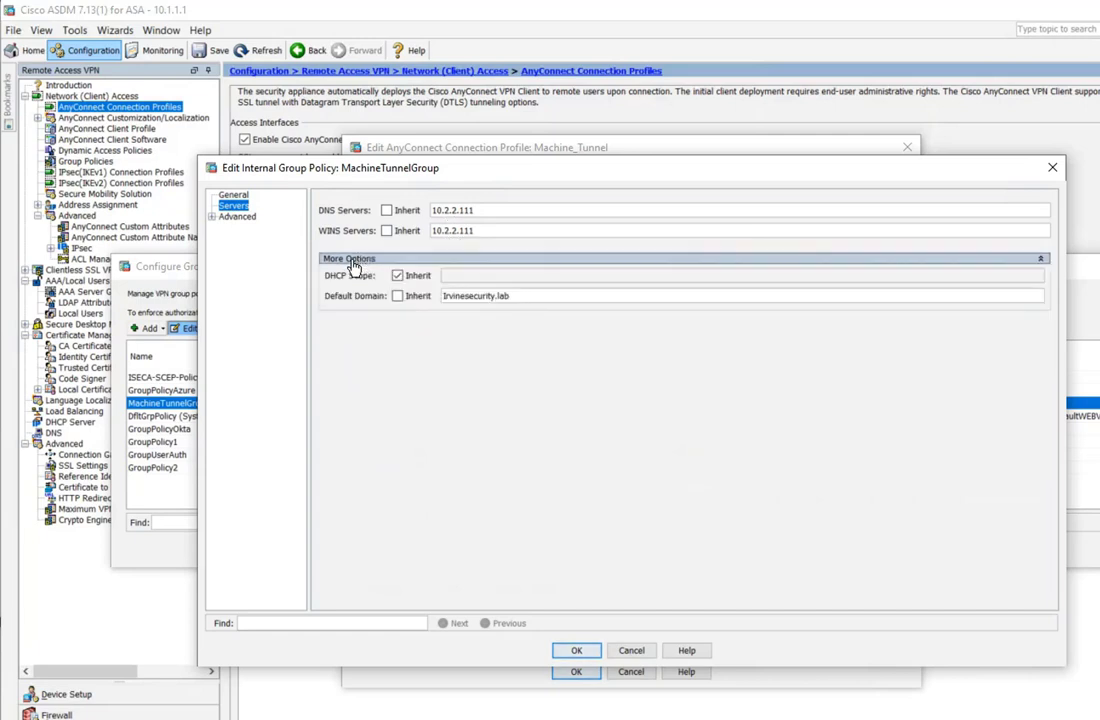
# Review the group policy's split tunneling, AnyConnect client and custom attribute settings, and leave the policy and connection profile without saving.
pyautogui.click(212, 217)
pyautogui.click(255, 228)
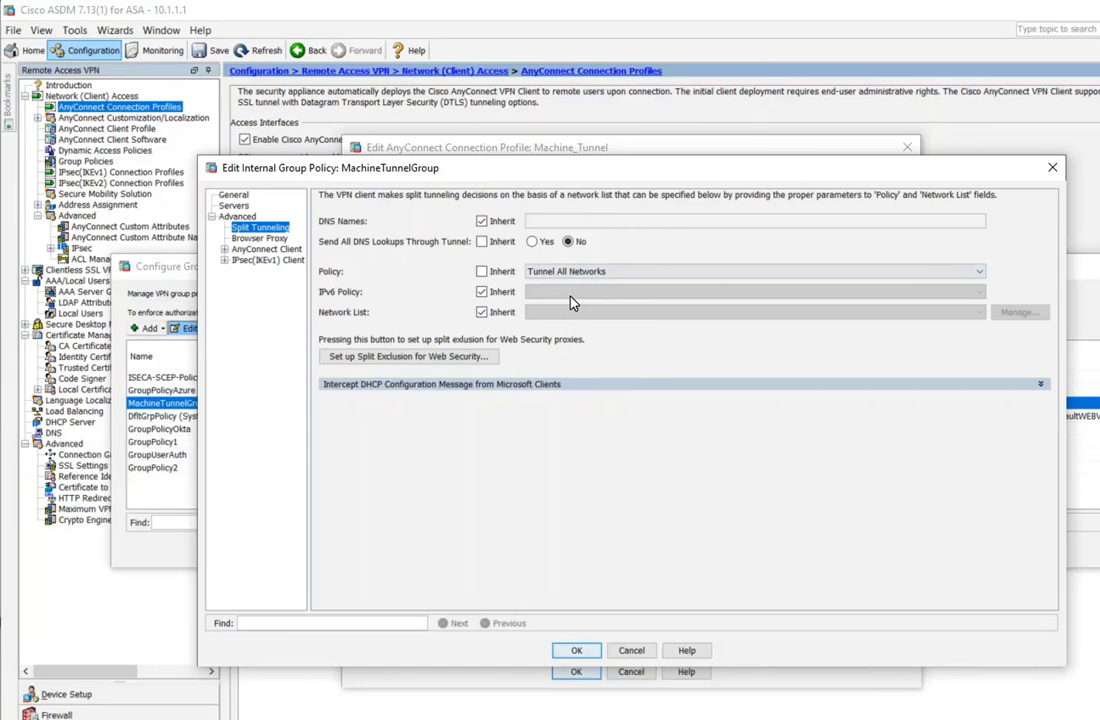
pyautogui.click(265, 249)
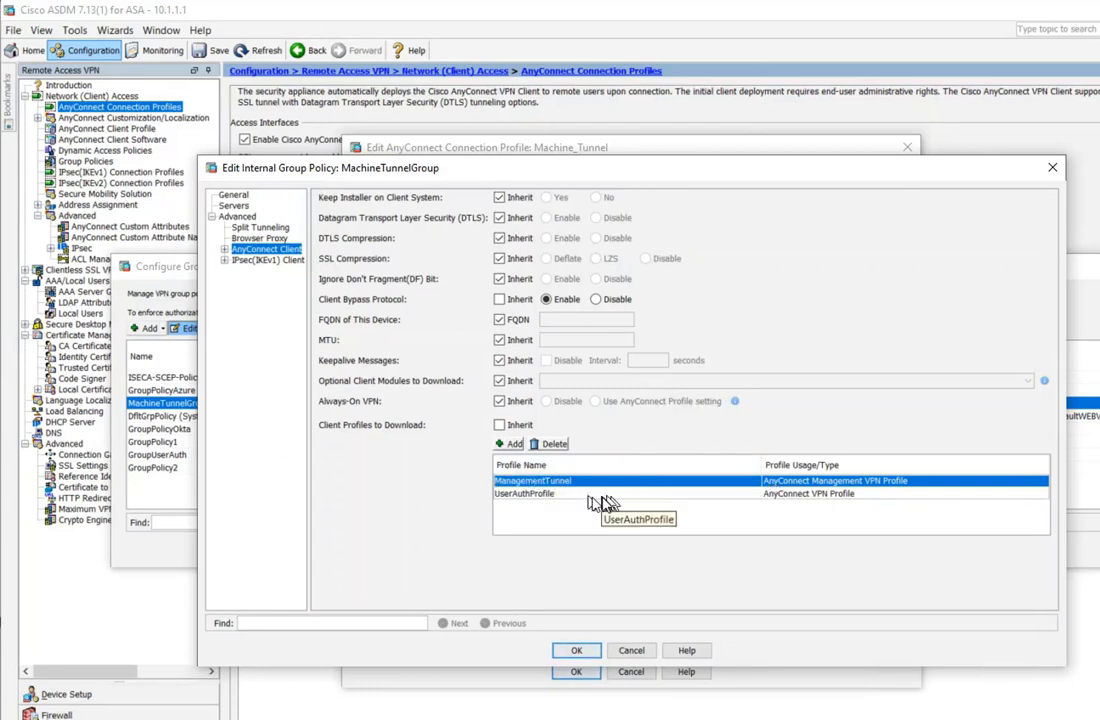
pyautogui.click(225, 252)
pyautogui.click(268, 303)
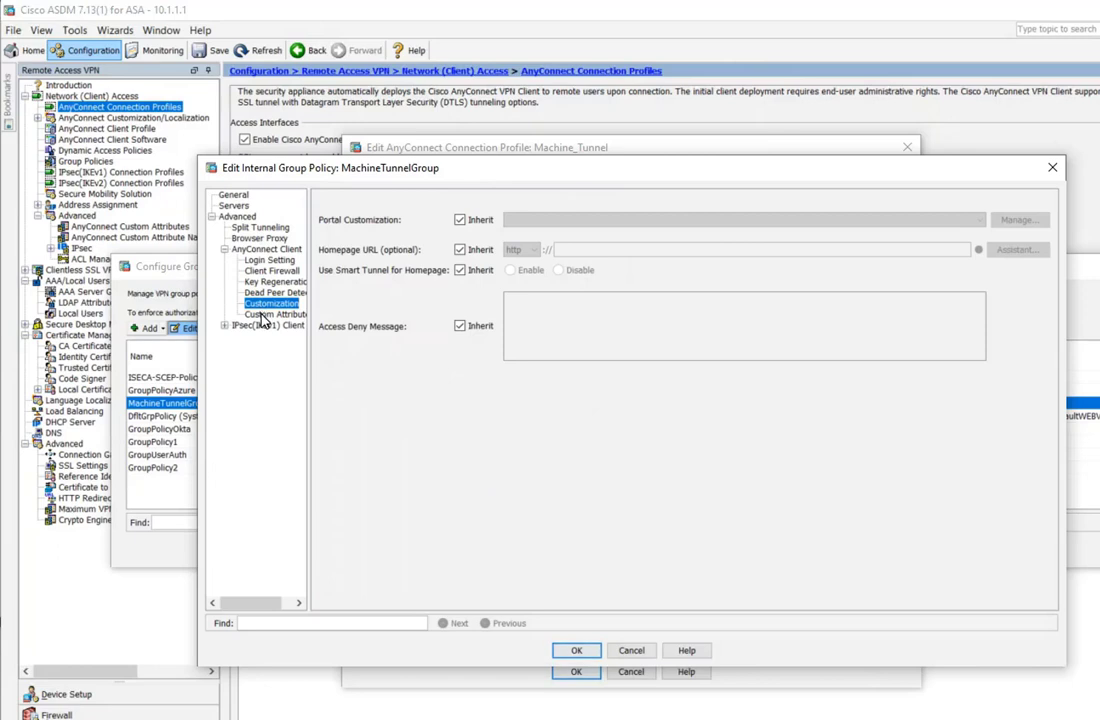
pyautogui.click(268, 314)
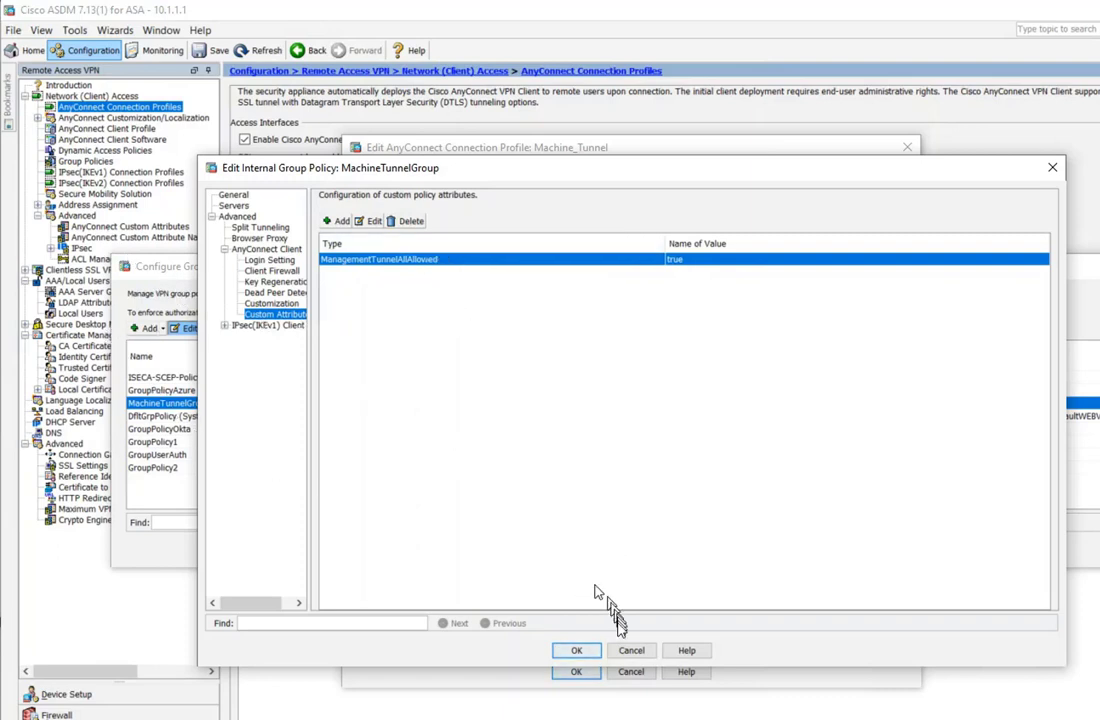
pyautogui.click(631, 651)
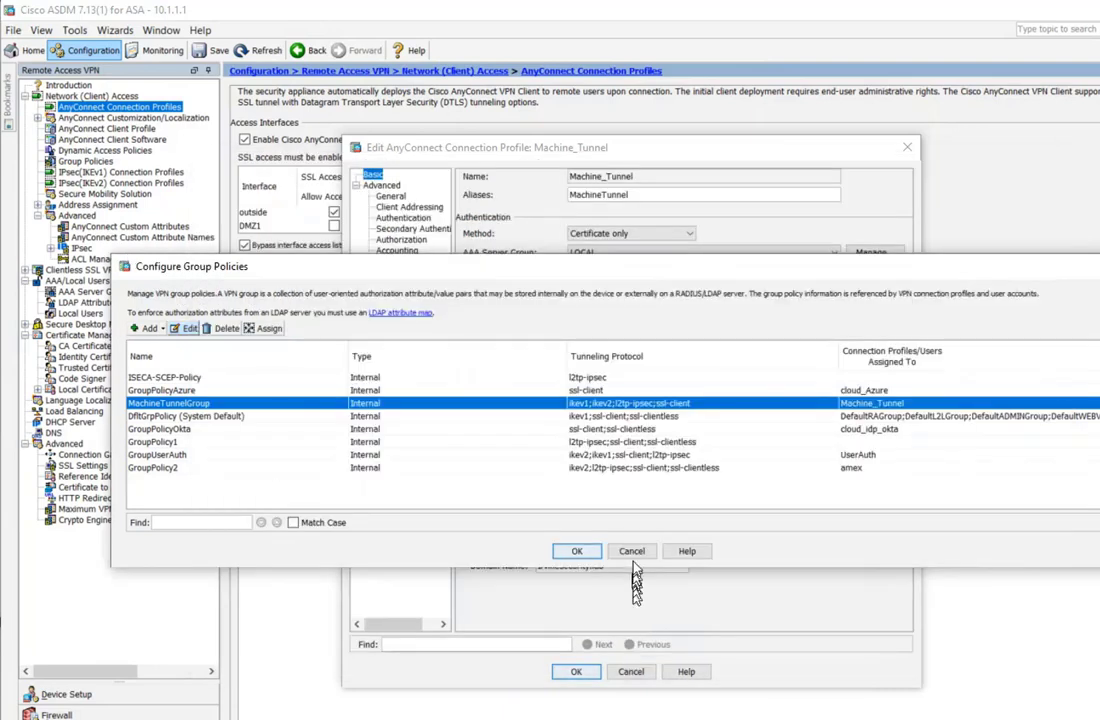
pyautogui.click(630, 551)
pyautogui.click(631, 672)
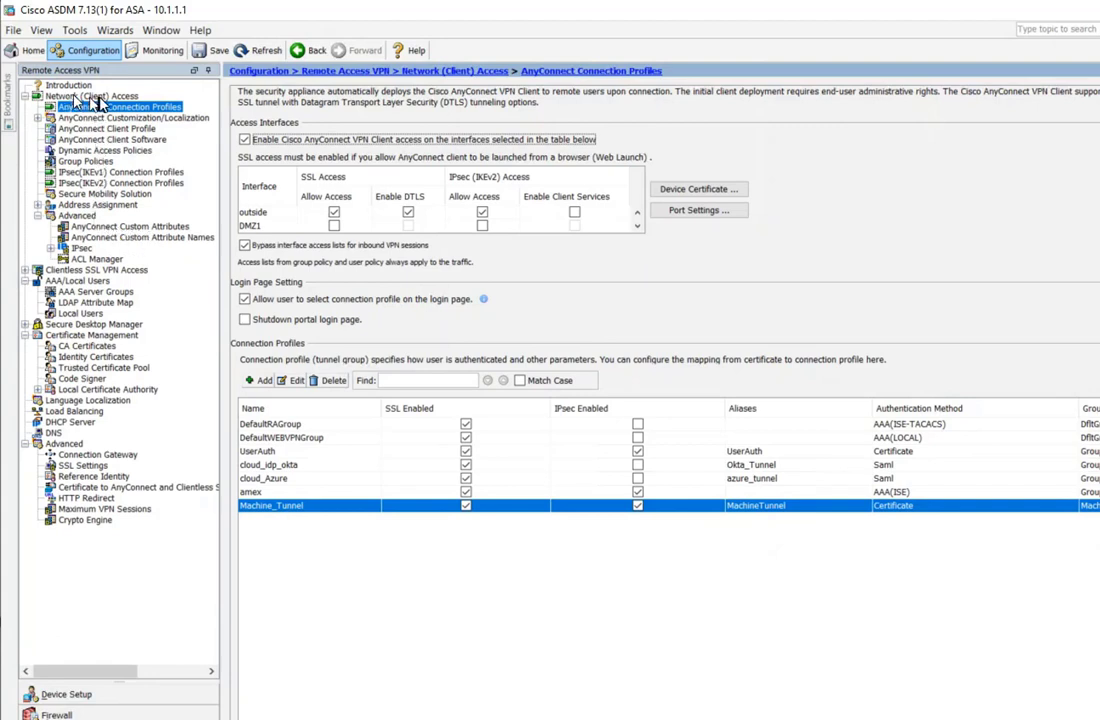
# Review the AnyConnect custom attribute types and names, and locate the ManagementTunnel entry among the client profiles.
pyautogui.click(103, 228)
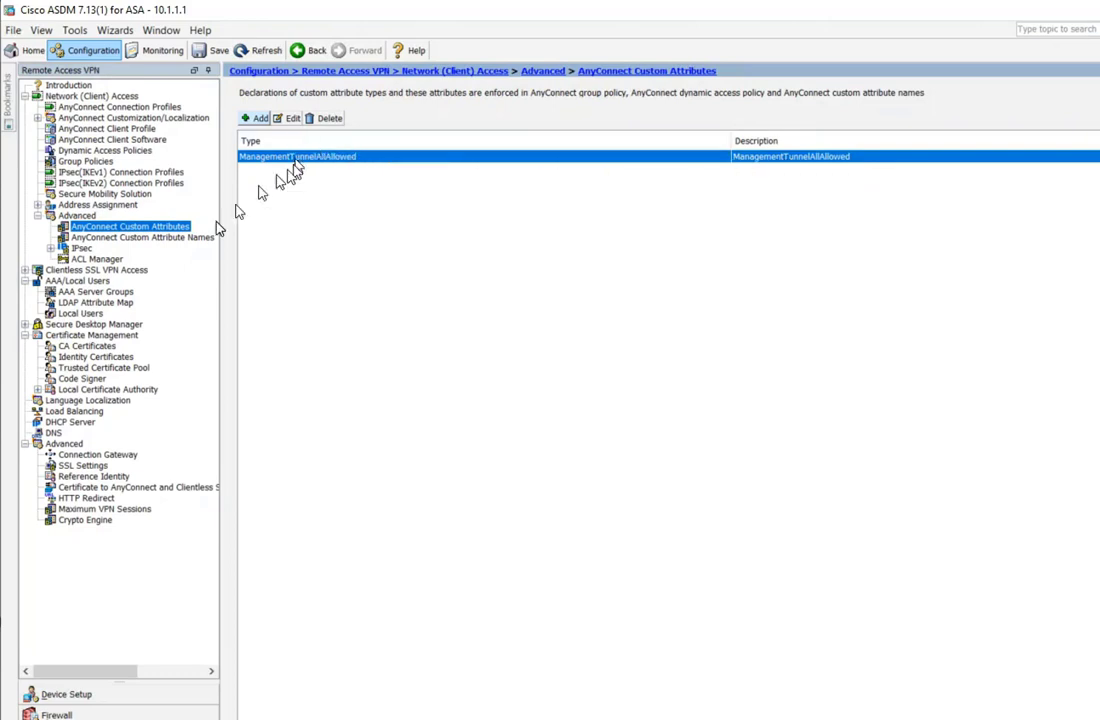
pyautogui.click(113, 239)
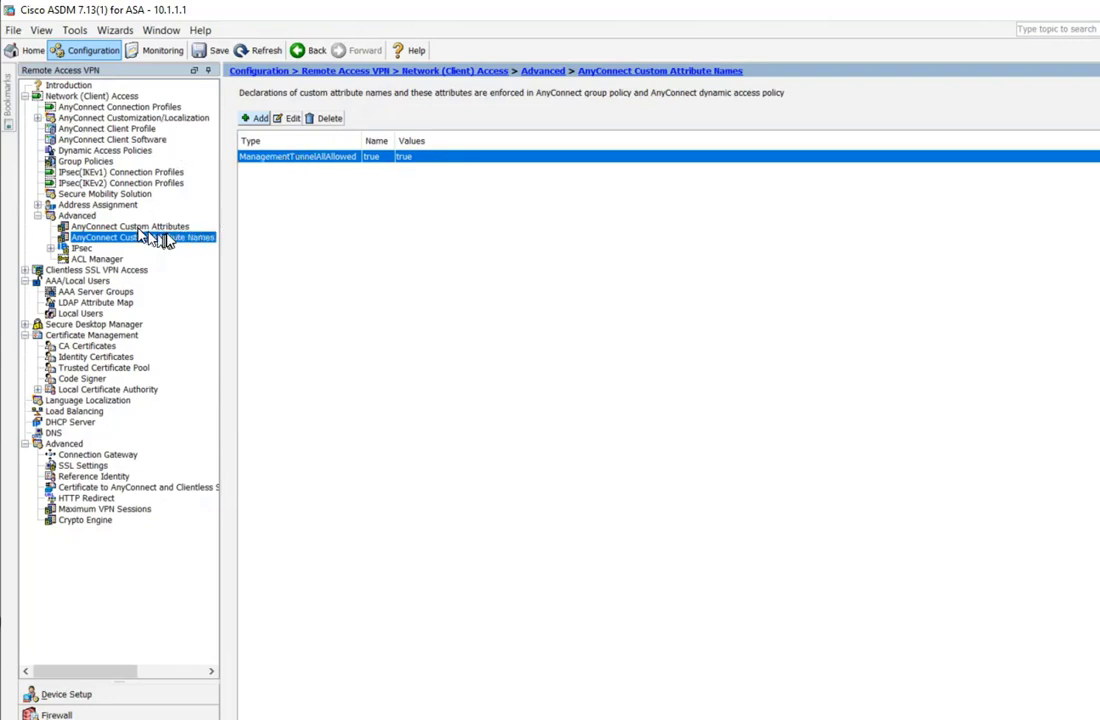
pyautogui.click(111, 129)
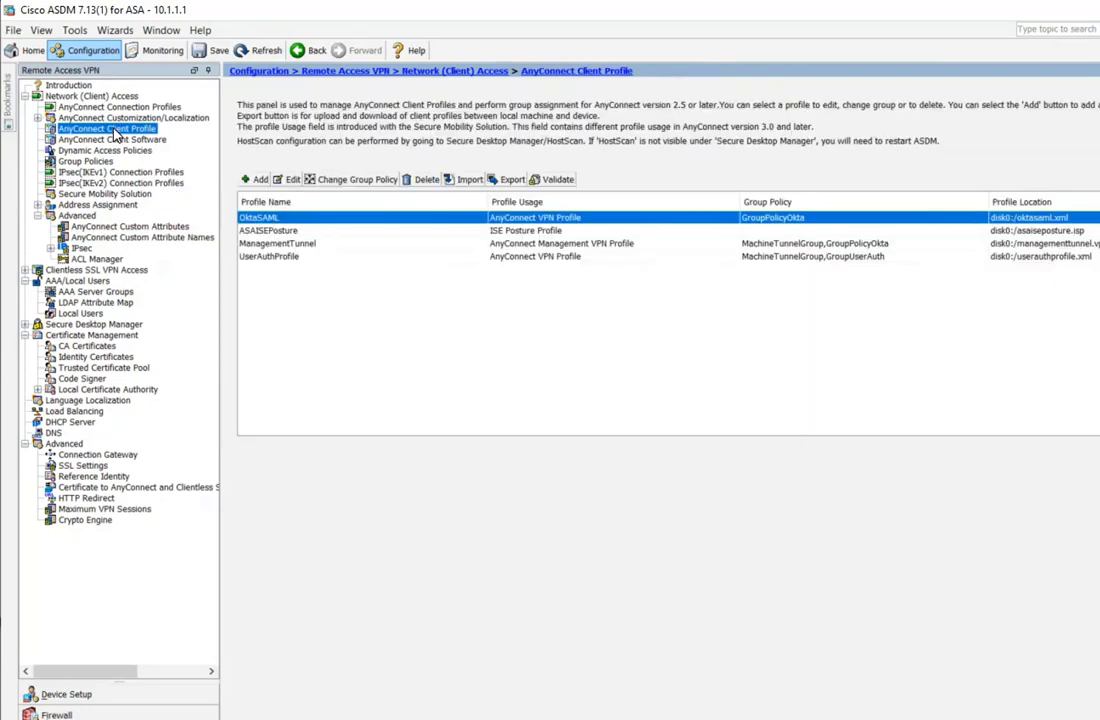
pyautogui.click(287, 245)
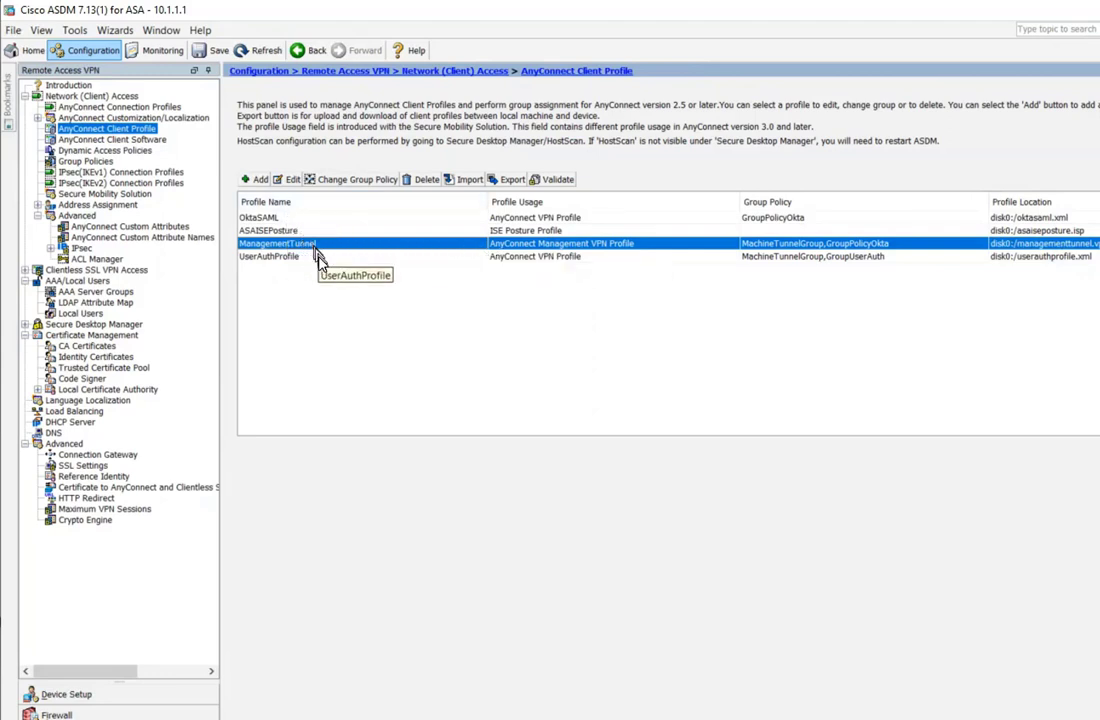
pyautogui.click(257, 179)
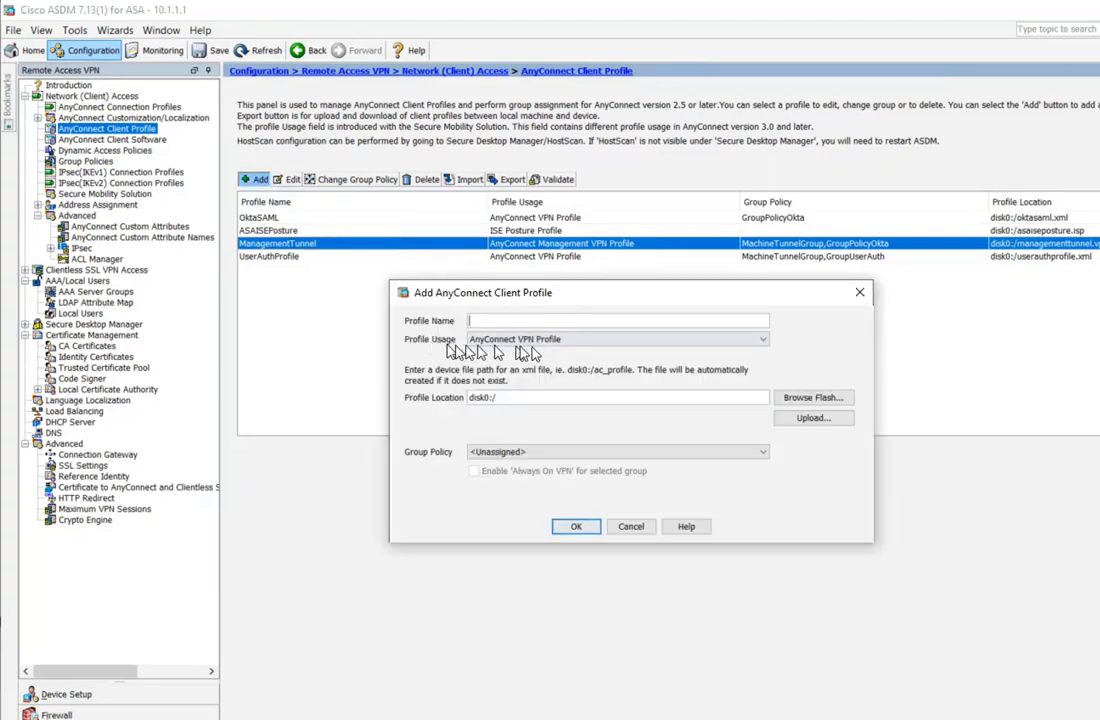
pyautogui.moveTo(766, 346); pyautogui.dragTo(548, 452)
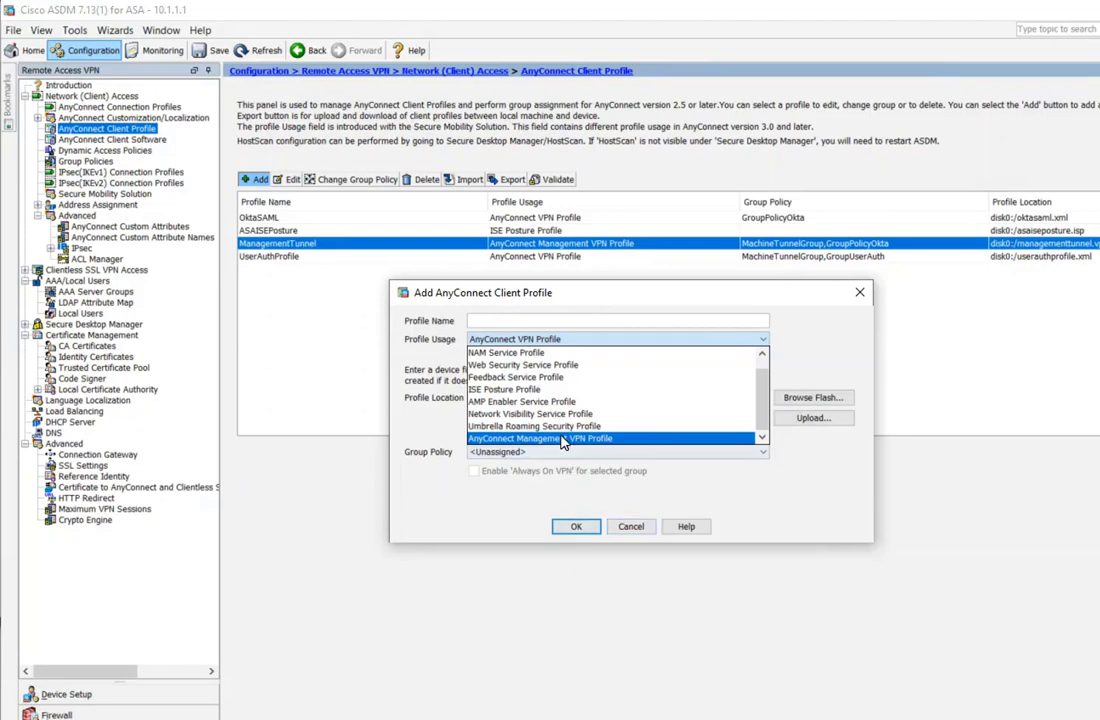
pyautogui.press('Return')
pyautogui.click(634, 527)
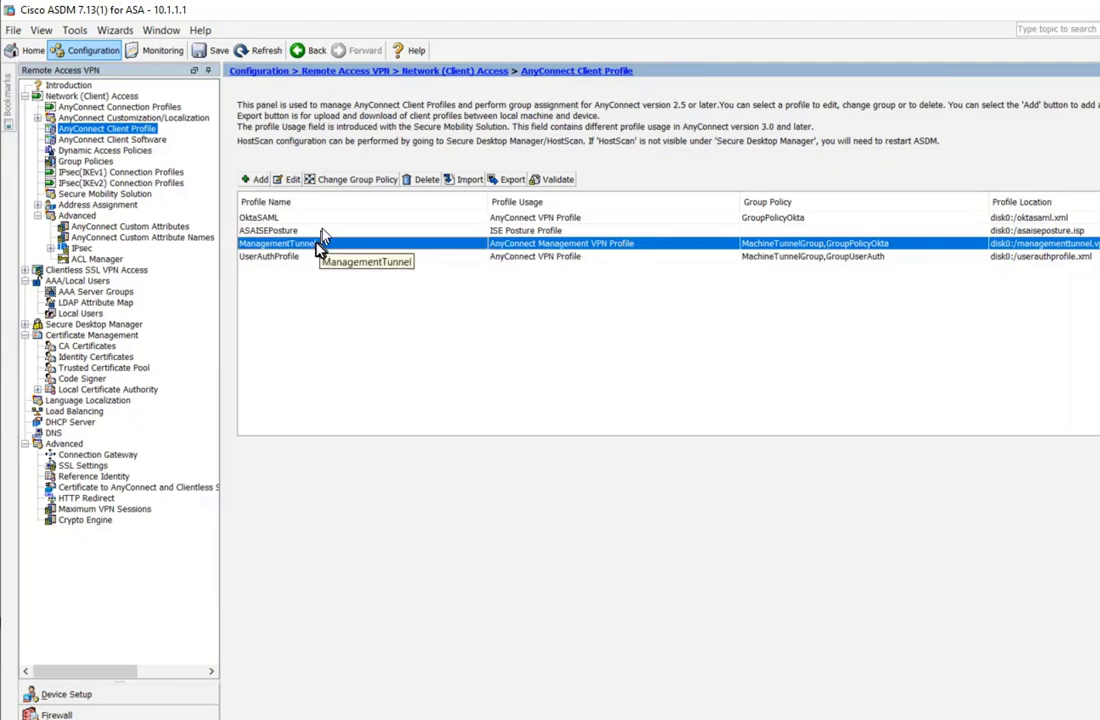
# Open the ManagementTunnel client profile in the editor and review its Preferences (Part 1) and Preferences (Part 2) settings.
pyautogui.click(292, 181)
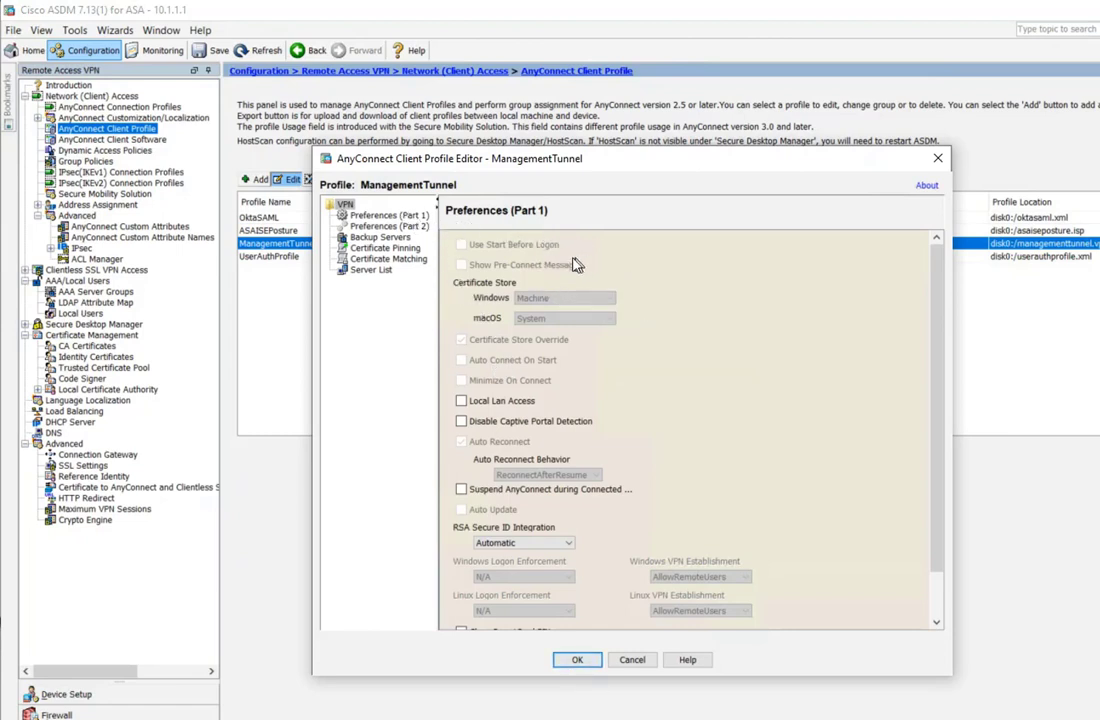
pyautogui.moveTo(530, 358)
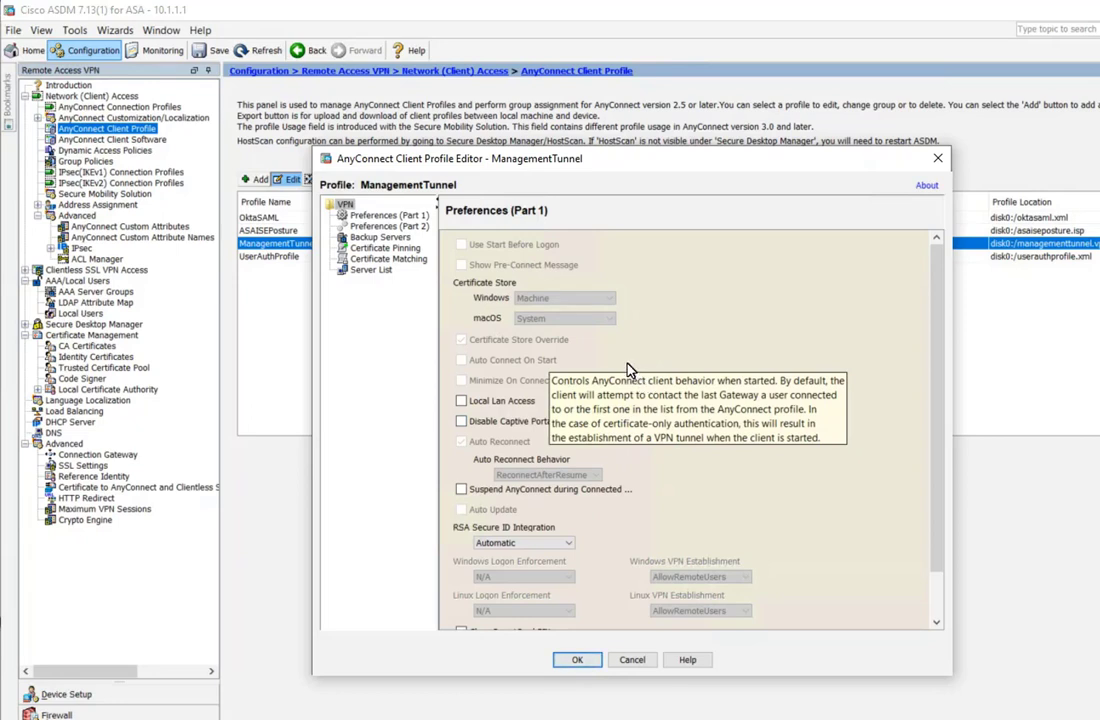
pyautogui.click(389, 228)
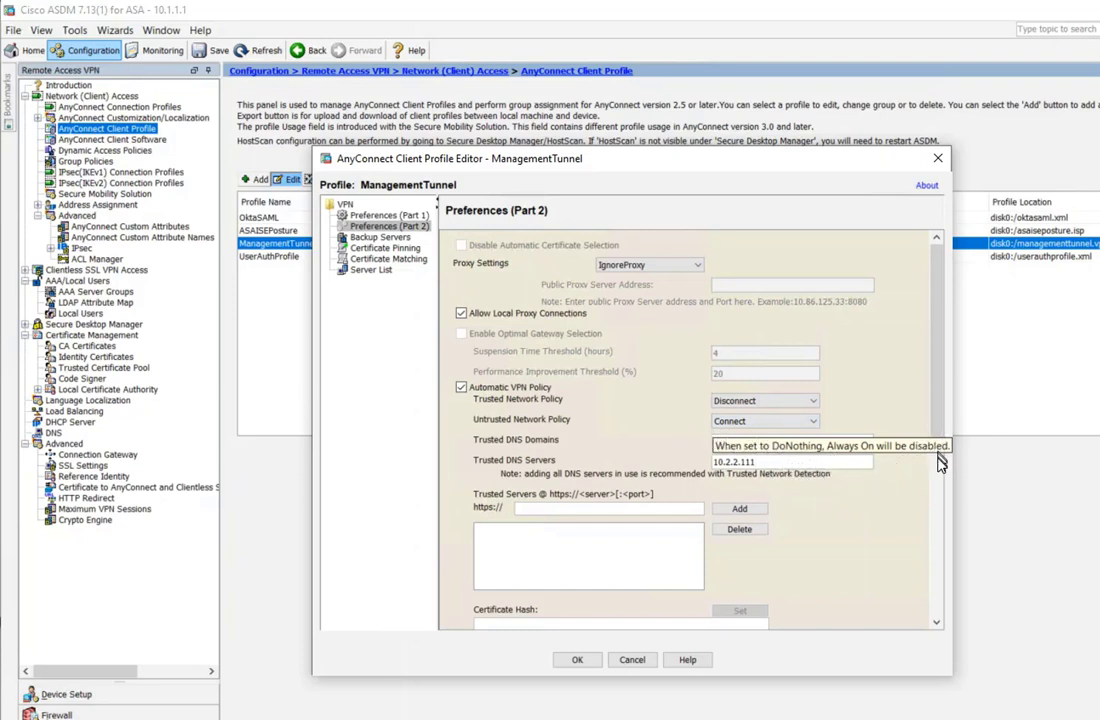
pyautogui.scroll(-5, 940, 450)
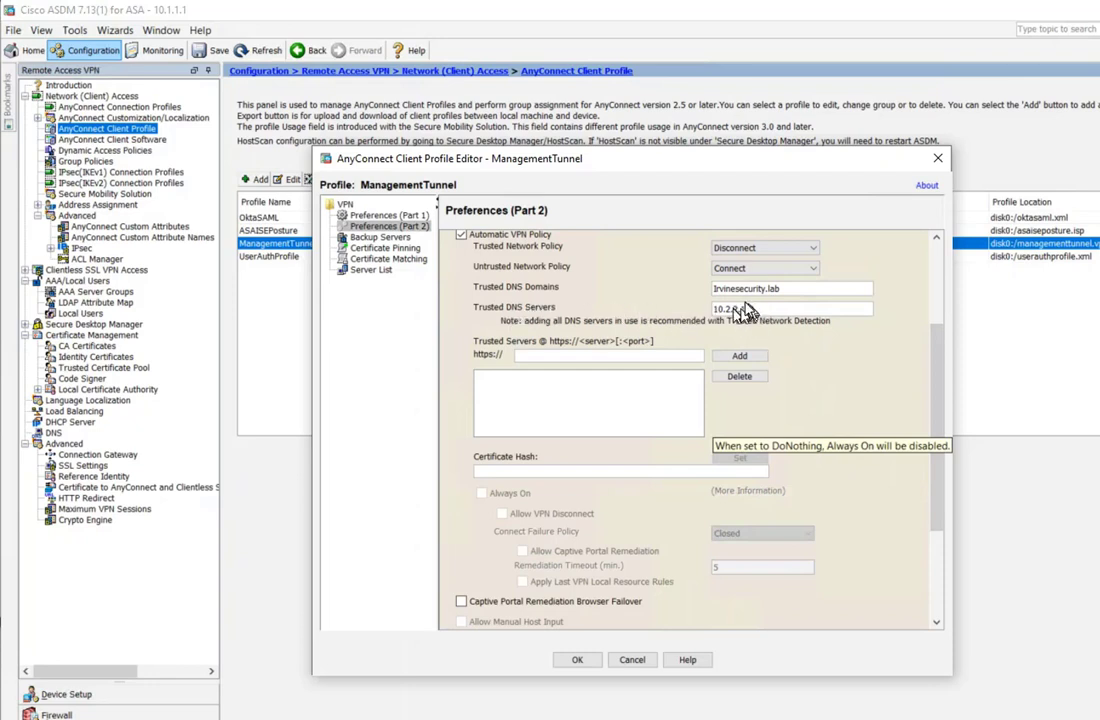
pyautogui.moveTo(940, 444); pyautogui.dragTo(940, 537)
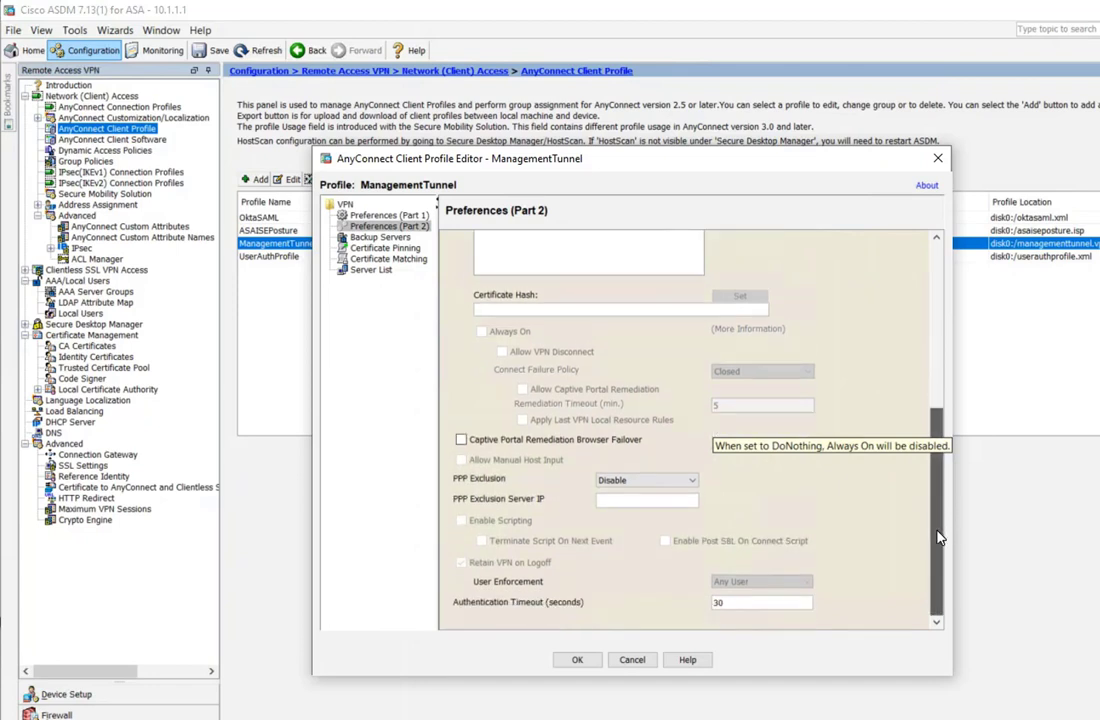
# Open the MngtVPN entry in the profile's server list and examine its FQDN, user group and connection settings.
pyautogui.click(358, 272)
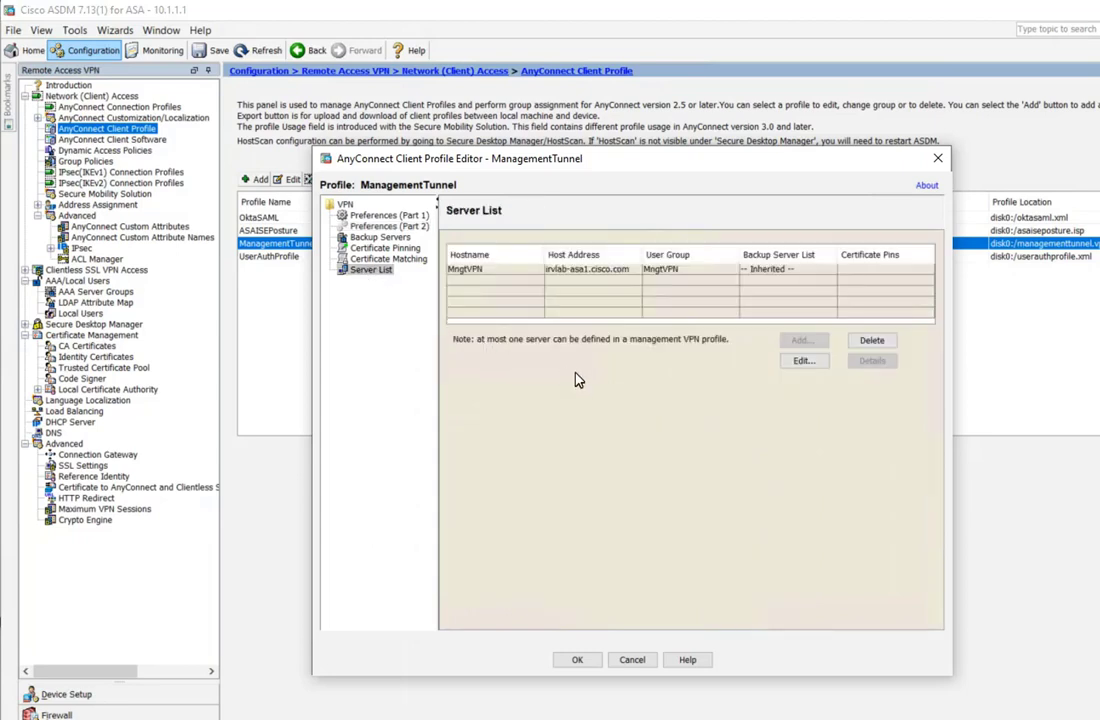
pyautogui.click(533, 272)
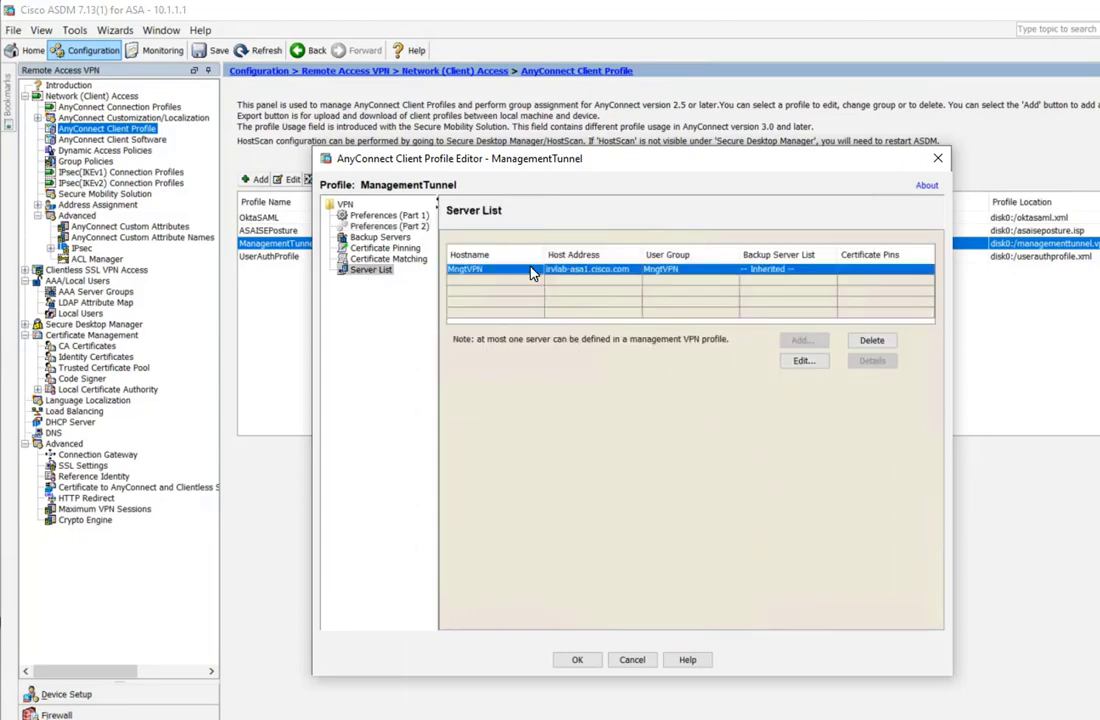
pyautogui.click(806, 361)
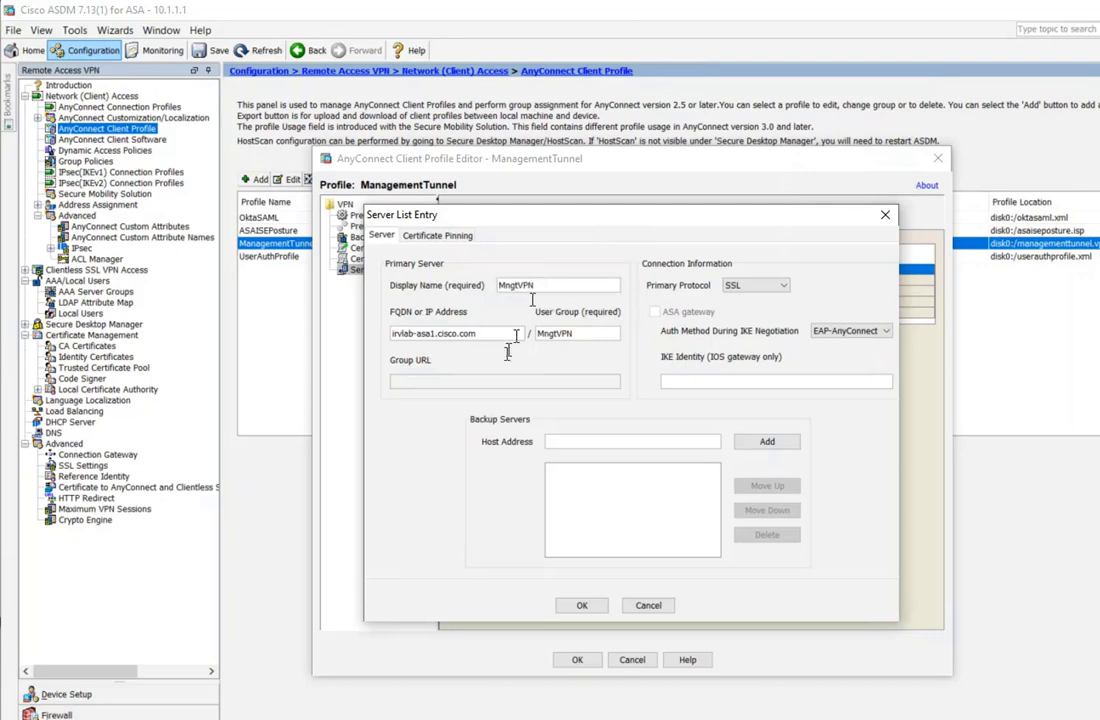
pyautogui.moveTo(483, 333); pyautogui.dragTo(392, 333)
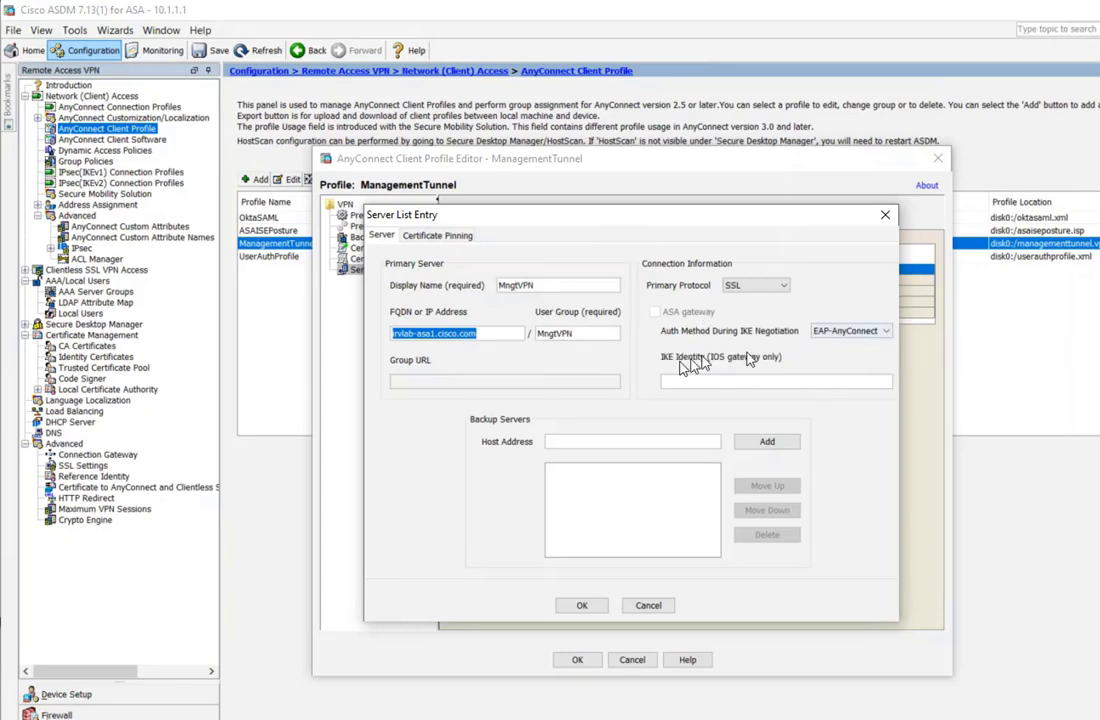
# Leave the ManagementTunnel profile without saving, and check the authentication method options of the UserAuth connection profile, keeping Certificate only.
pyautogui.click(643, 605)
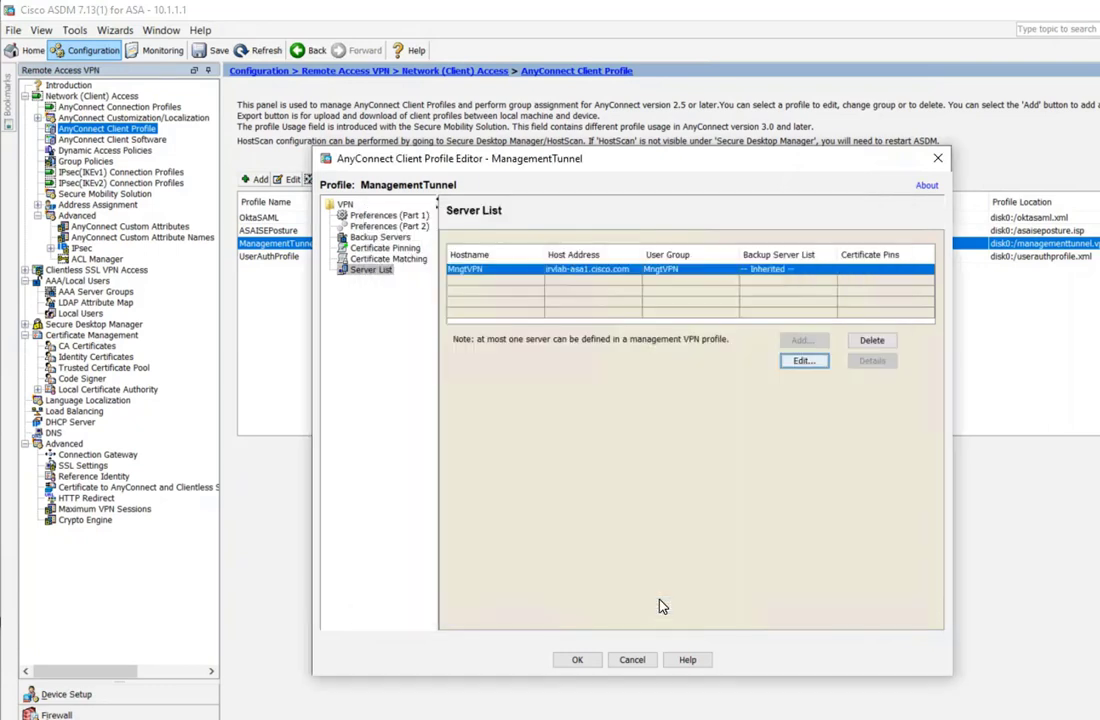
pyautogui.click(633, 662)
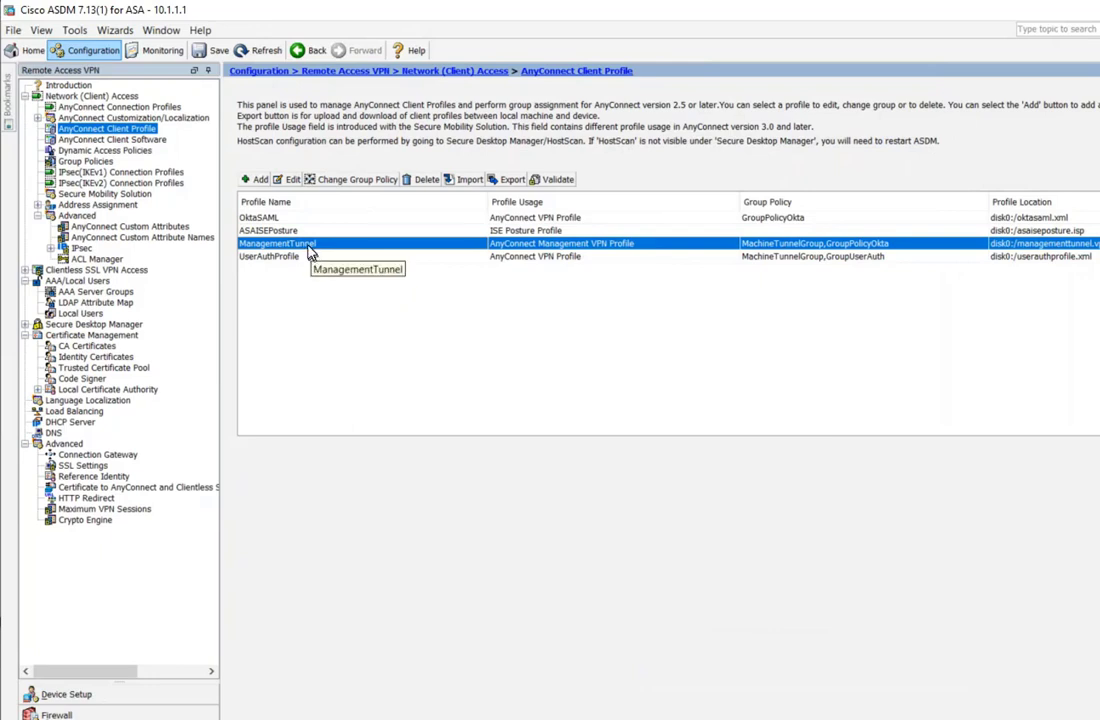
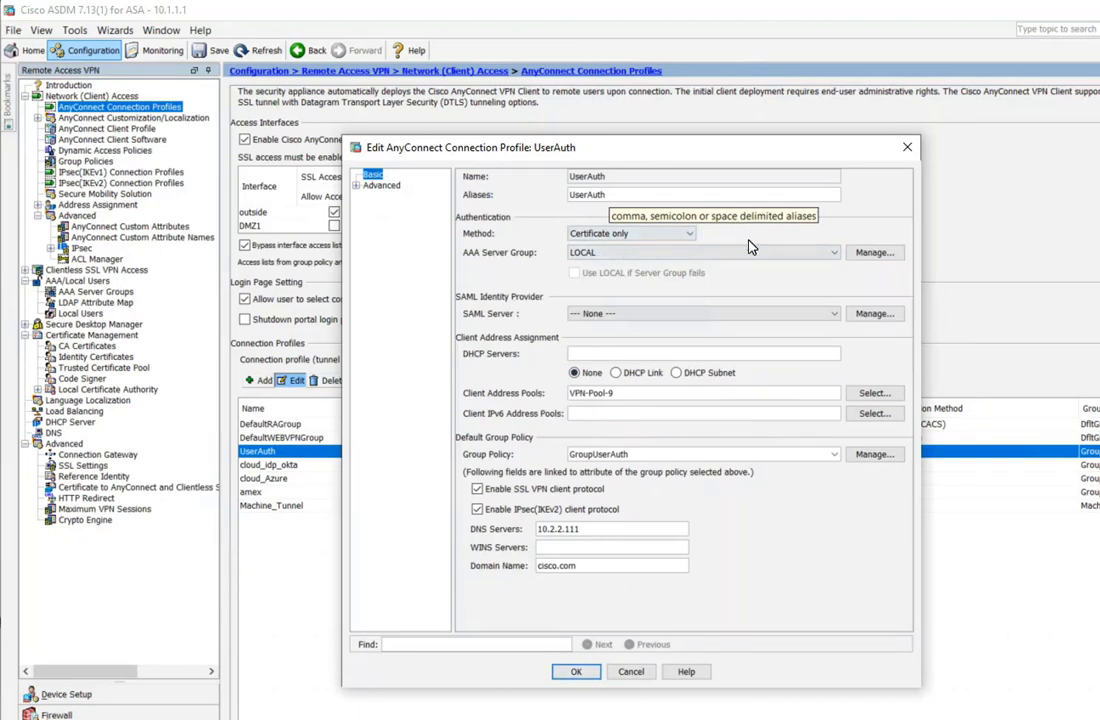
pyautogui.click(693, 236)
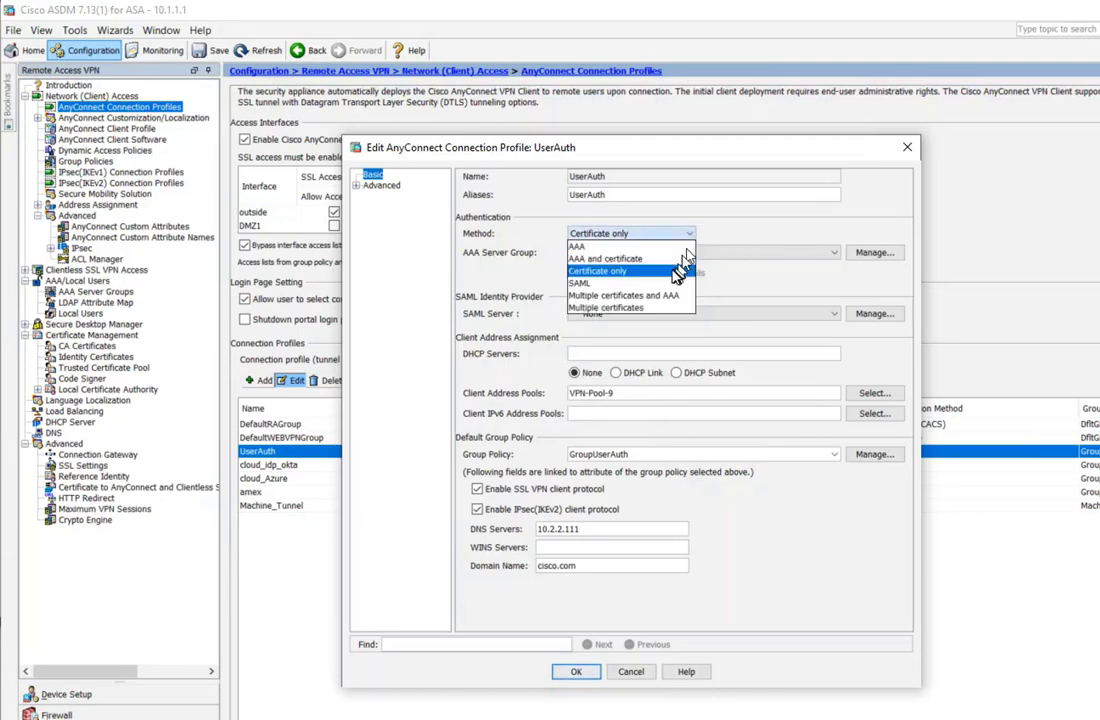
pyautogui.click(658, 275)
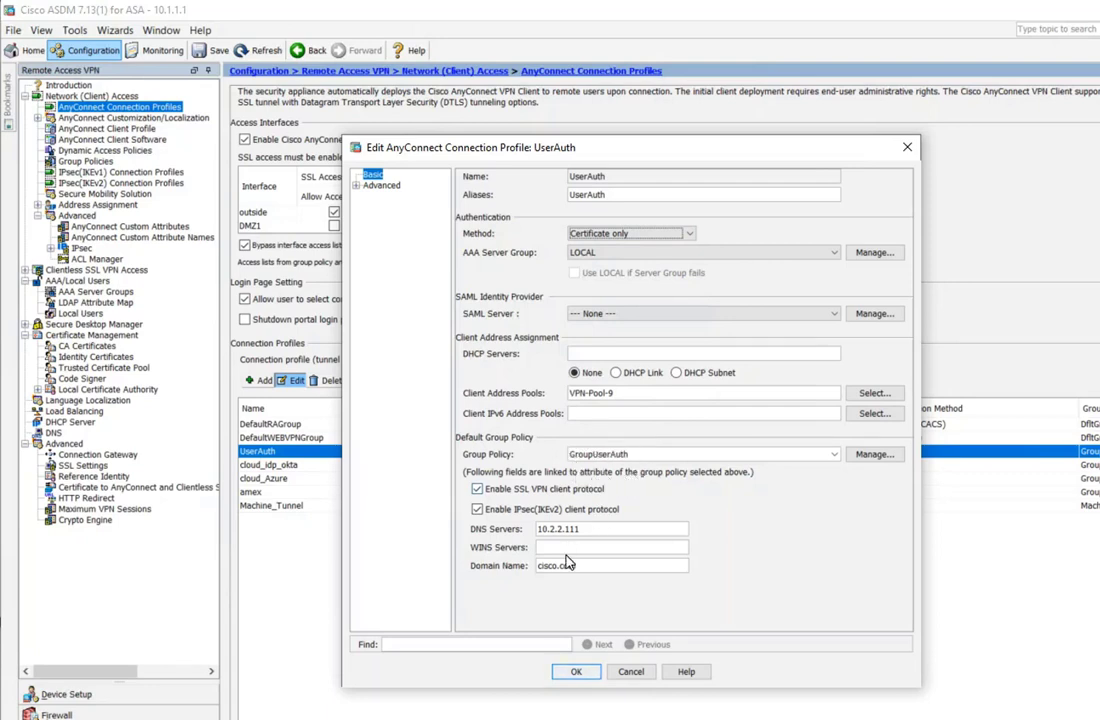
# Examine the connection alias and group URLs in the UserAuth connection profile's advanced settings.
pyautogui.click(357, 186)
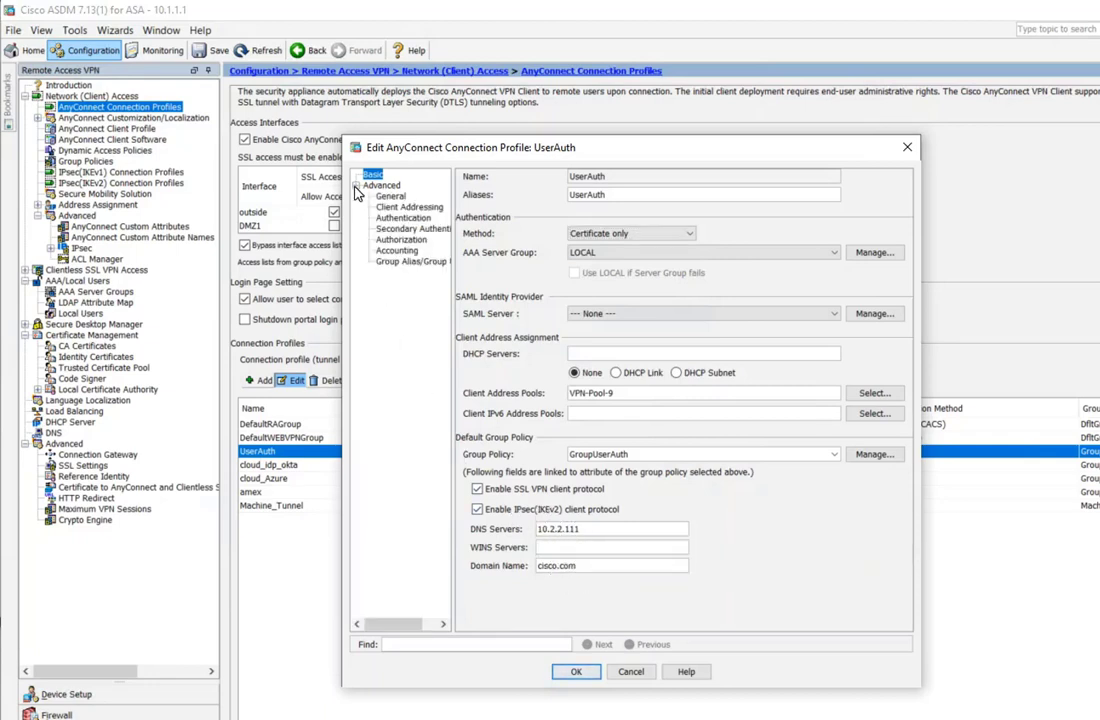
pyautogui.click(400, 262)
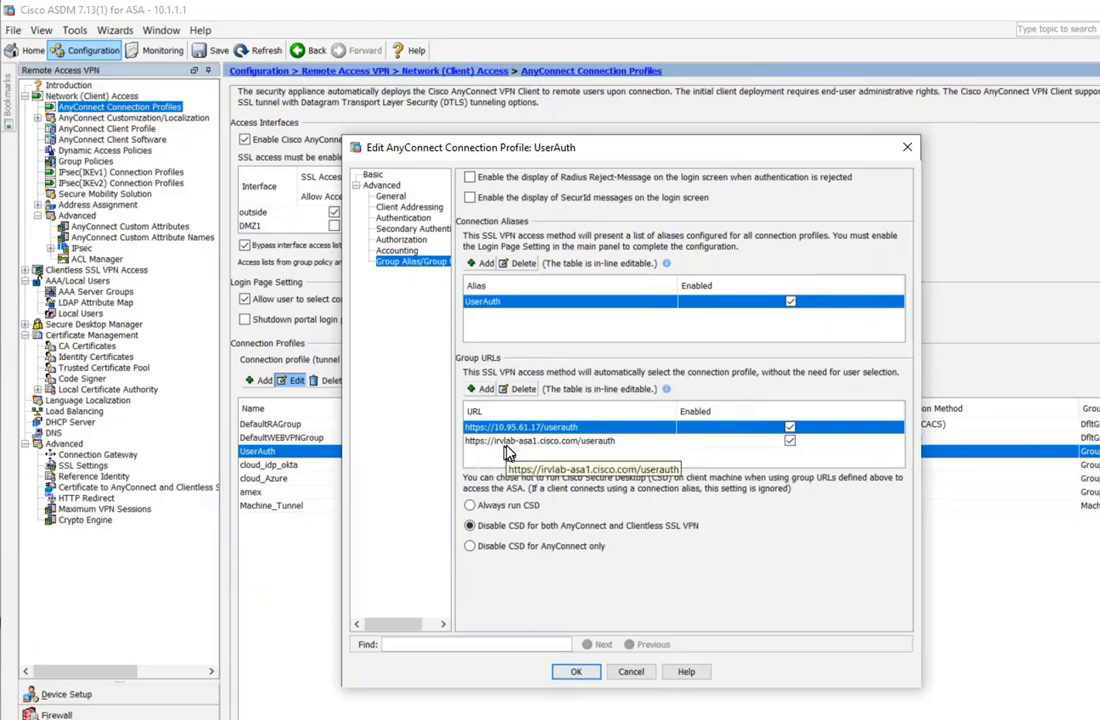
pyautogui.doubleClick(508, 442)
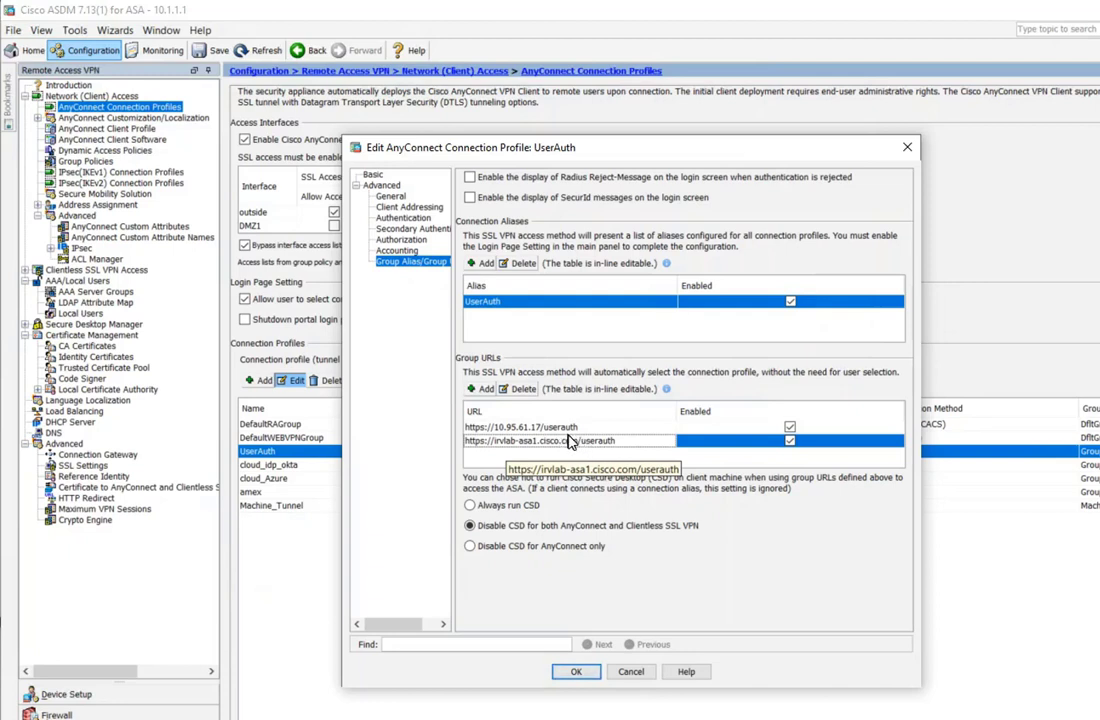
pyautogui.click(392, 197)
# Open the GroupUserAuth policy from the connection profile's basic settings and review its tunneling protocols and DNS server settings.
pyautogui.click(373, 175)
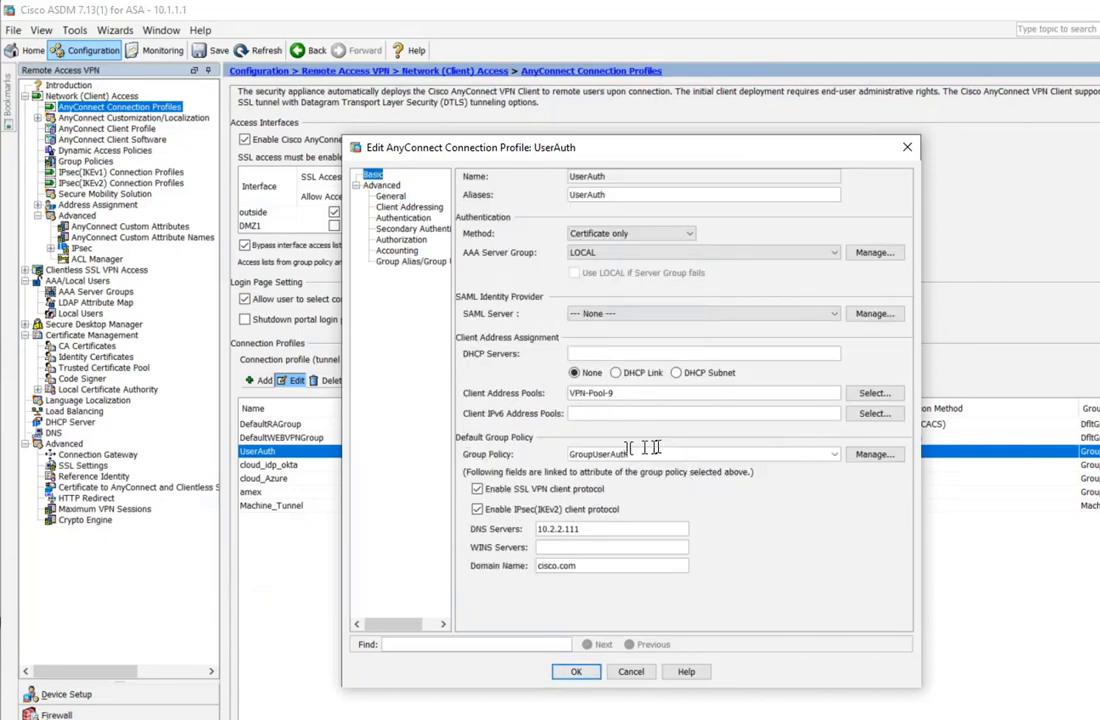
pyautogui.click(872, 455)
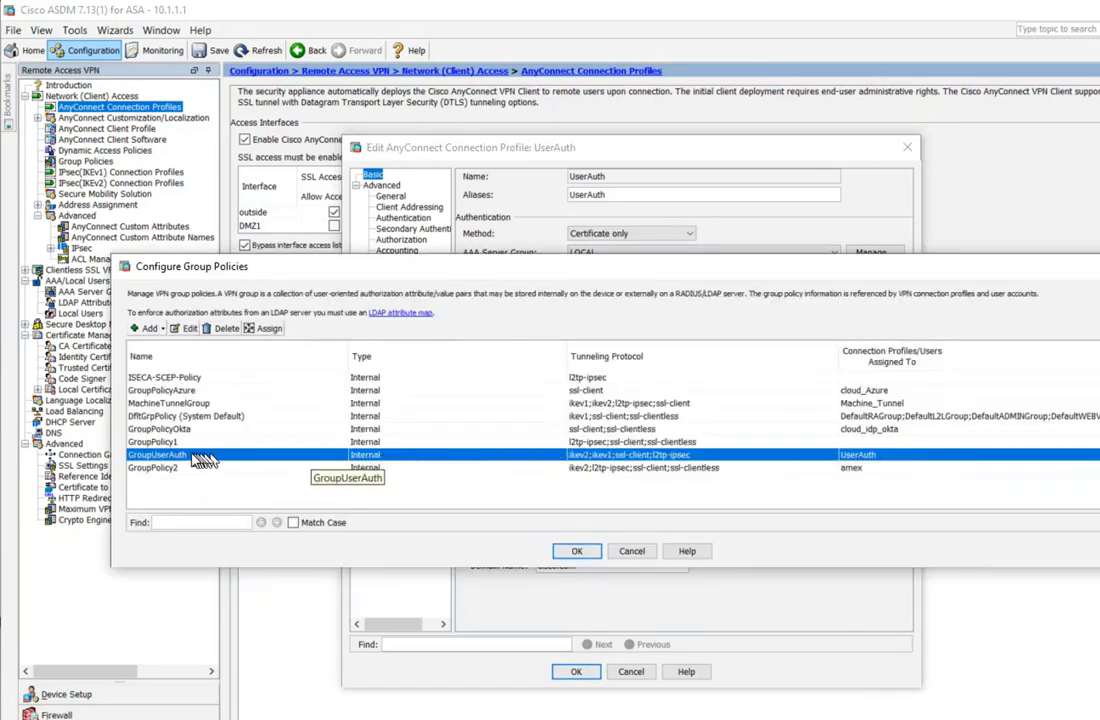
pyautogui.click(188, 330)
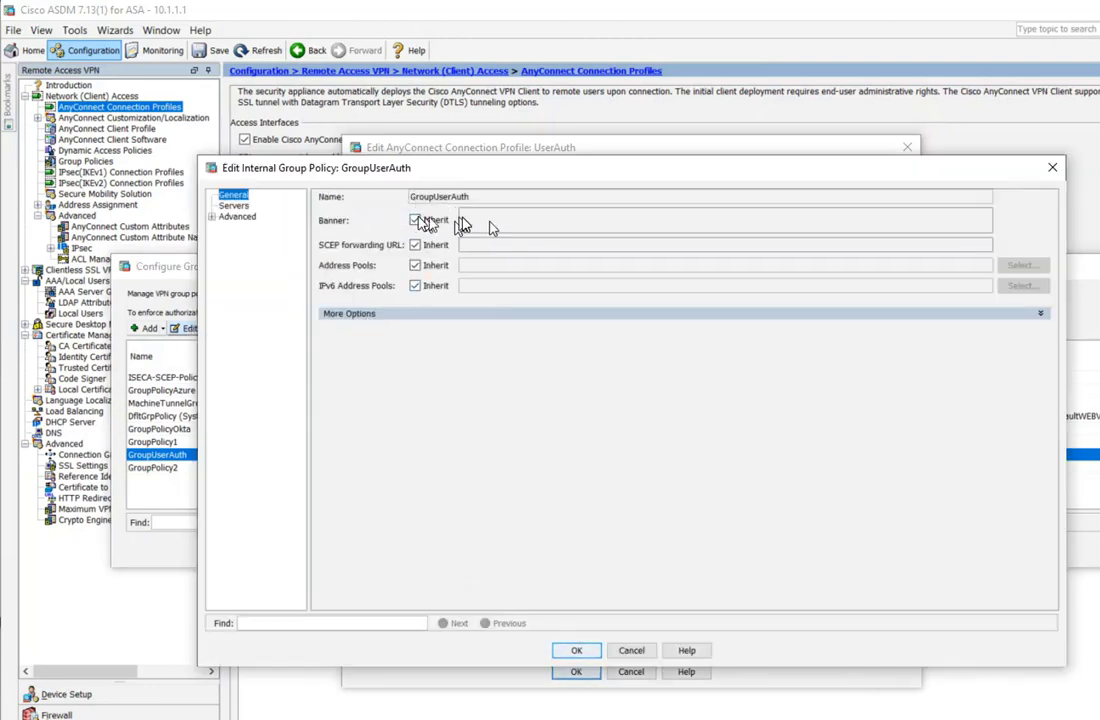
pyautogui.click(413, 316)
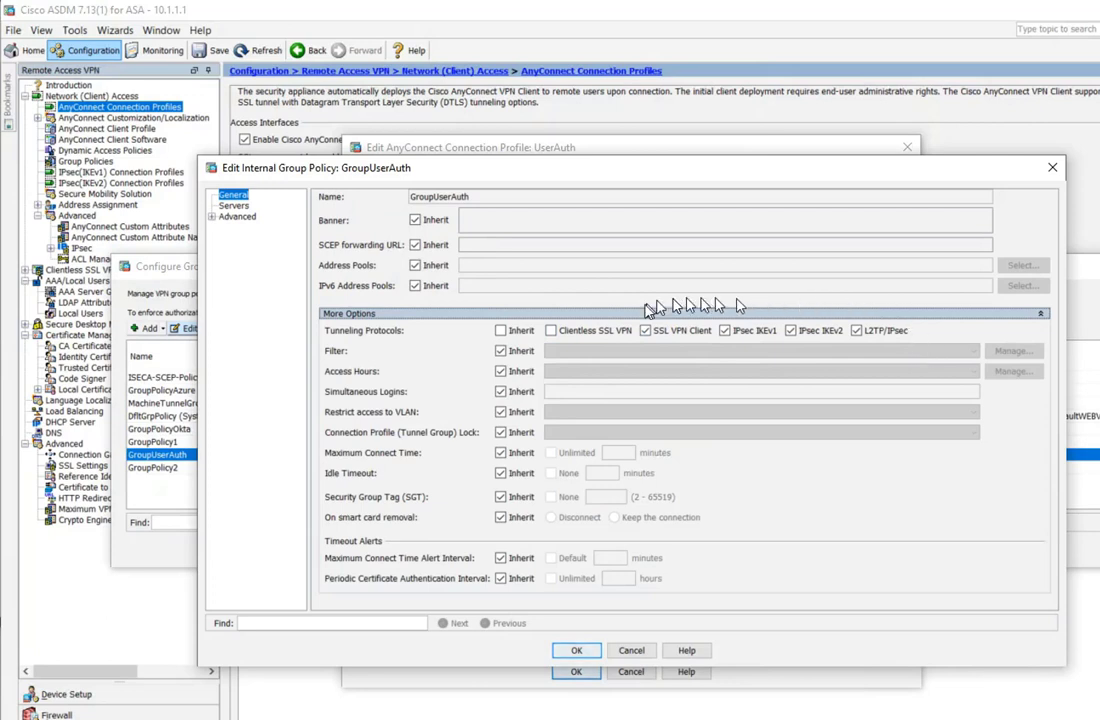
pyautogui.click(233, 205)
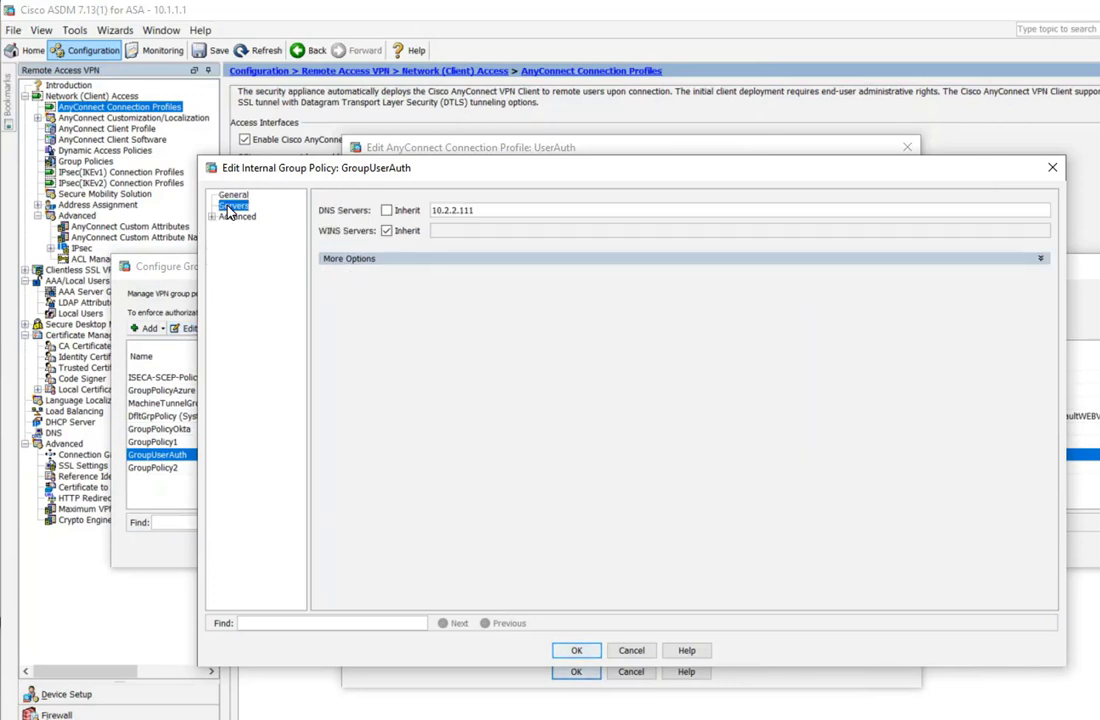
# Review GroupUserAuth's split tunneling and AnyConnect client settings, and leave the policy and the UserAuth connection profile without saving.
pyautogui.click(211, 216)
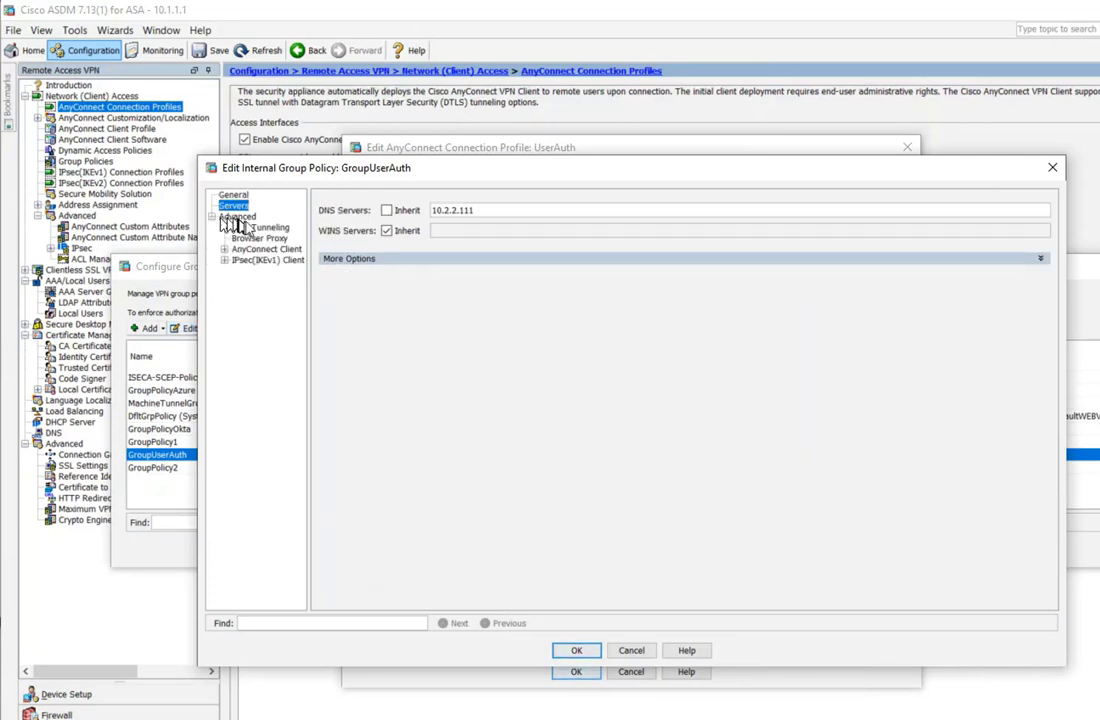
pyautogui.click(260, 228)
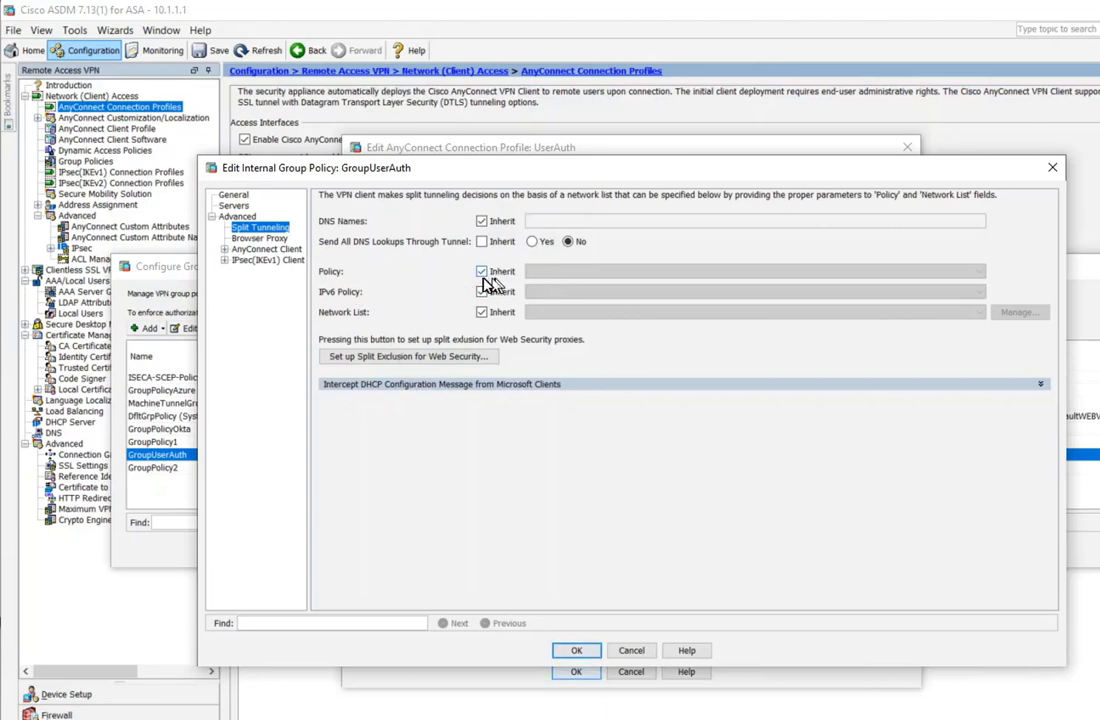
pyautogui.click(262, 249)
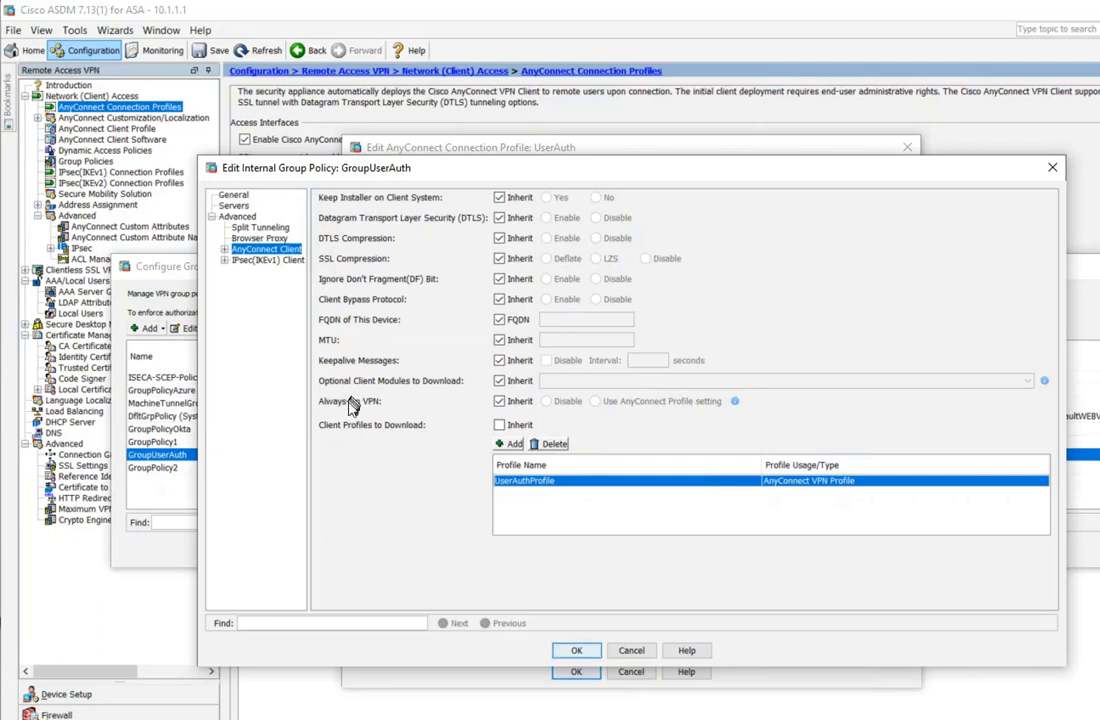
pyautogui.click(631, 651)
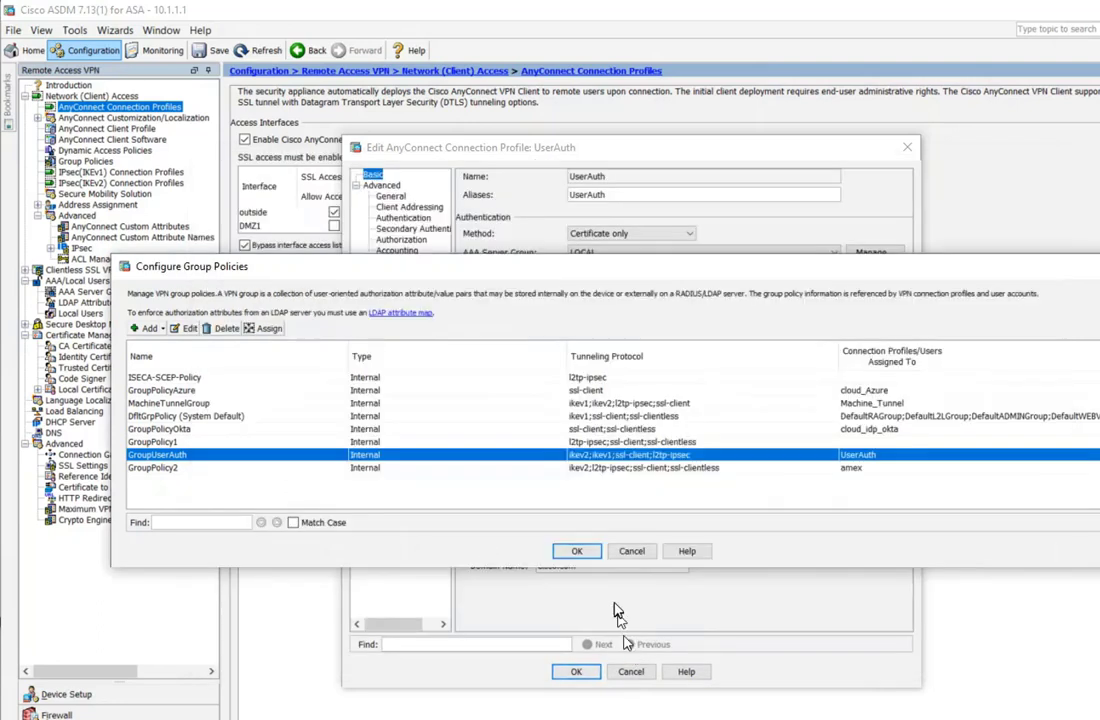
pyautogui.click(631, 552)
pyautogui.click(630, 670)
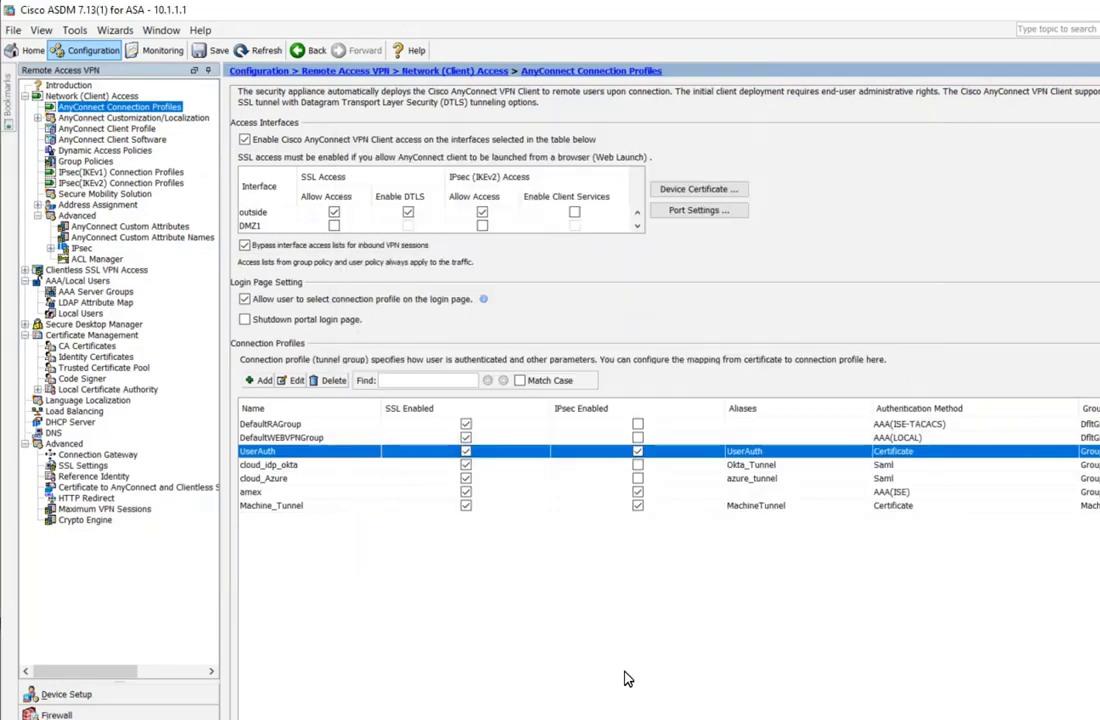
# Open the UserAuthProfile client profile in the editor and review its Preferences (Part 1), keeping the Windows certificate store on User.
pyautogui.click(120, 130)
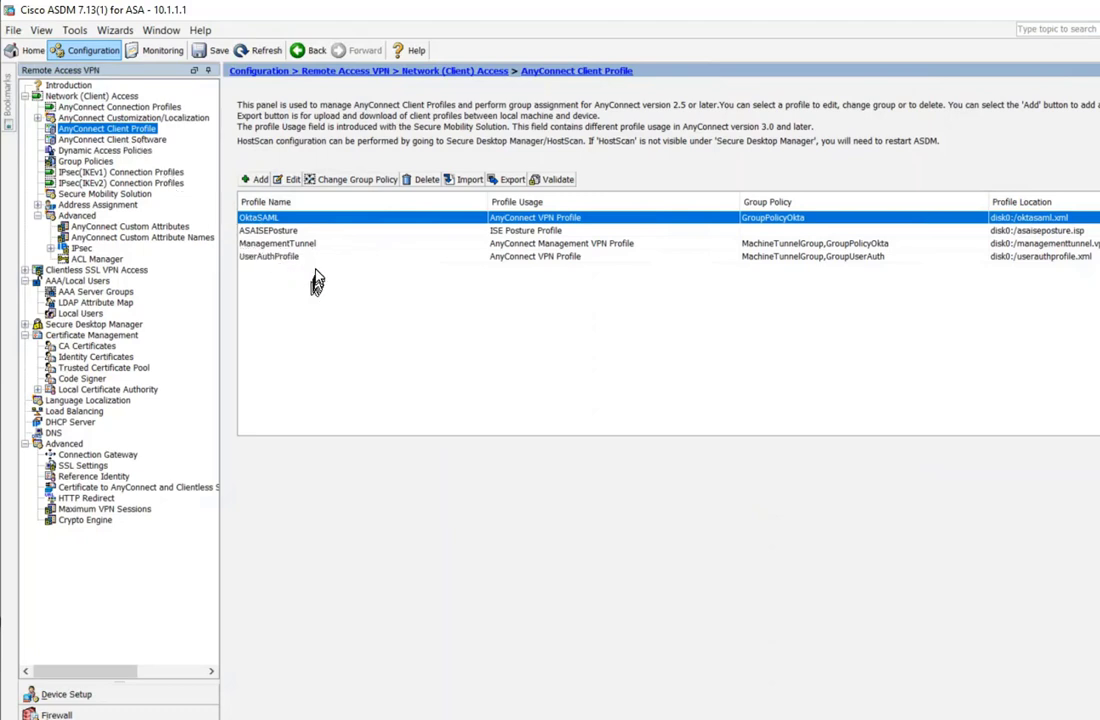
pyautogui.click(265, 257)
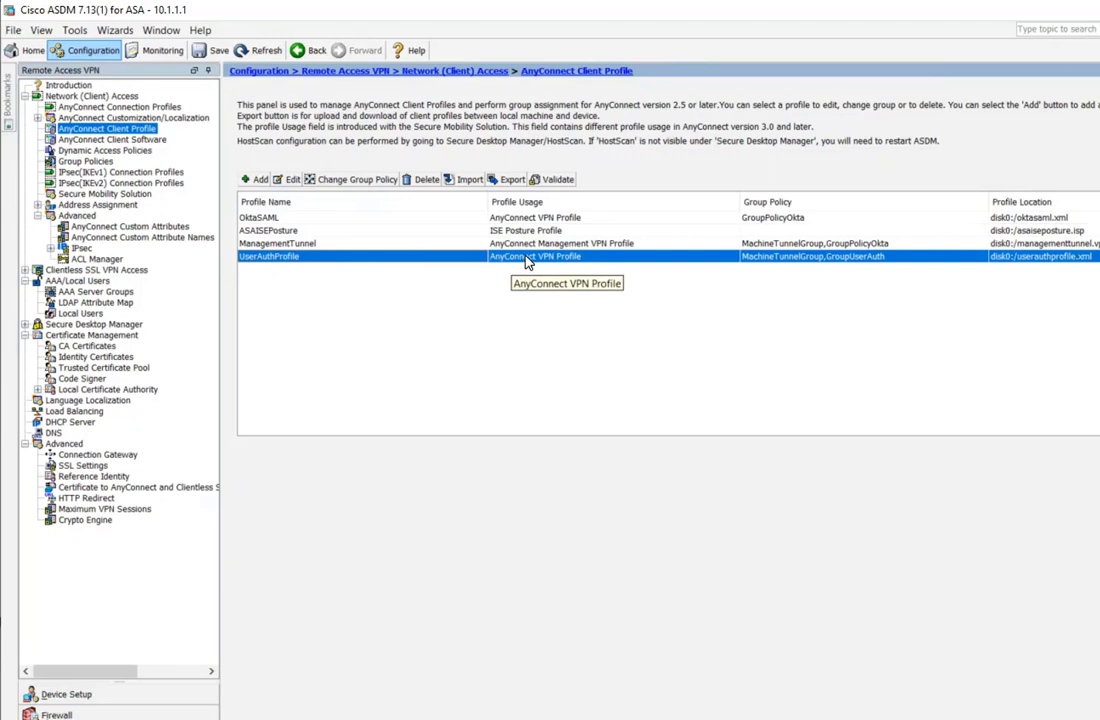
pyautogui.click(289, 179)
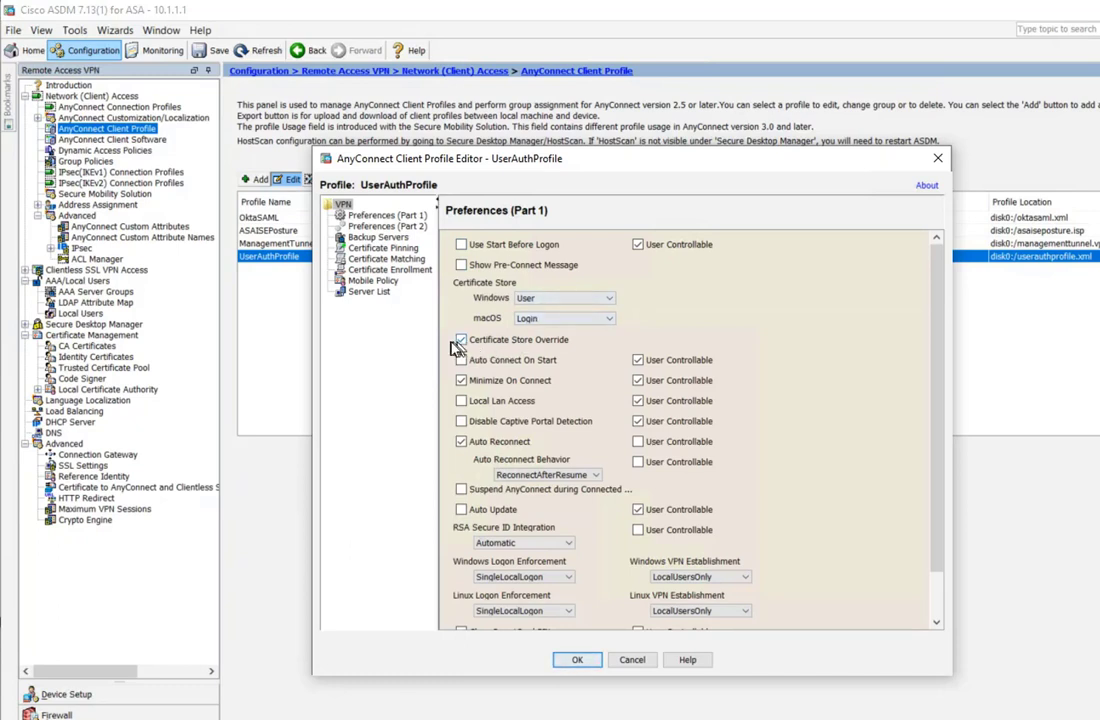
pyautogui.click(612, 302)
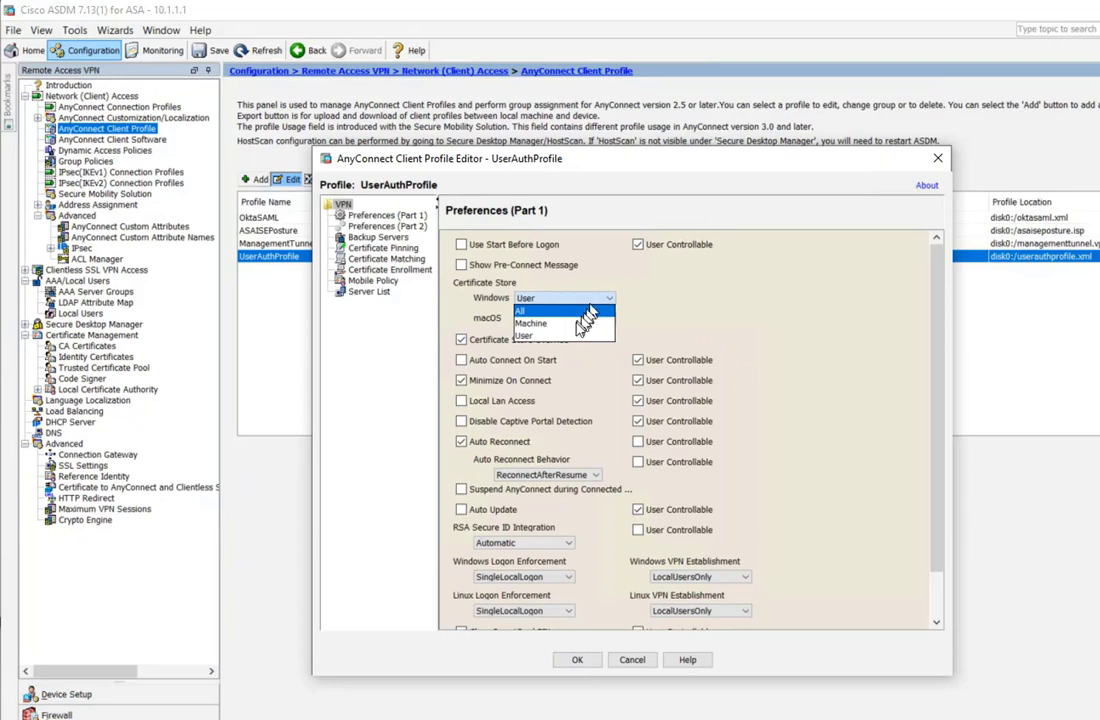
pyautogui.click(550, 335)
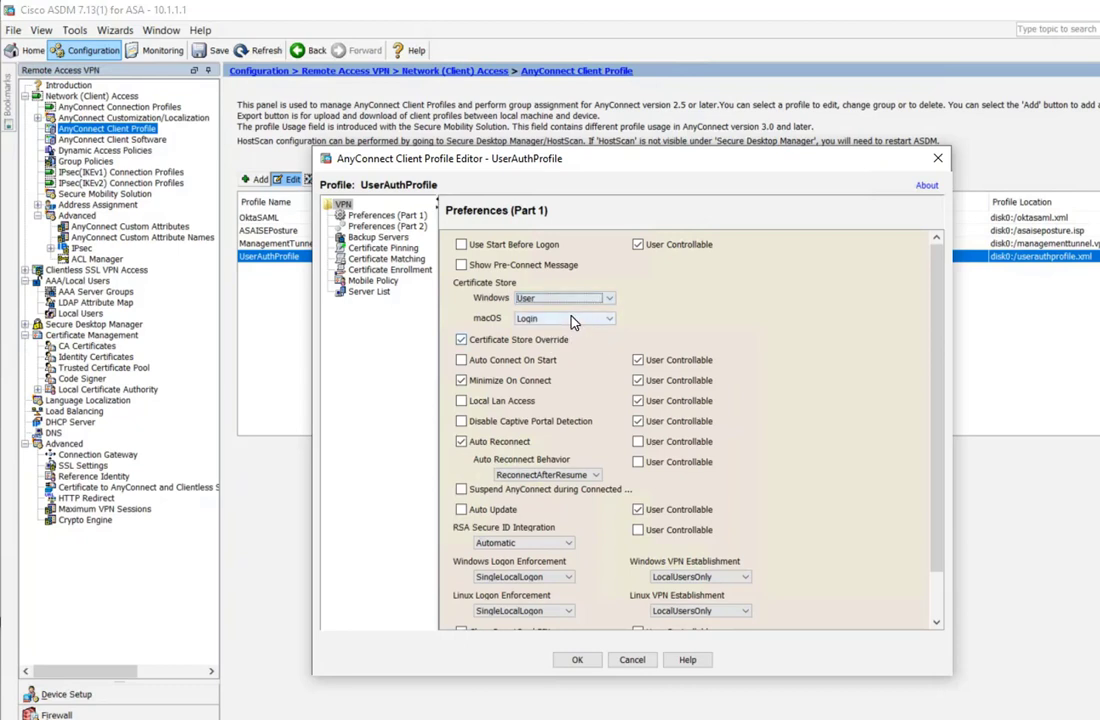
pyautogui.scroll(-1, 778, 368)
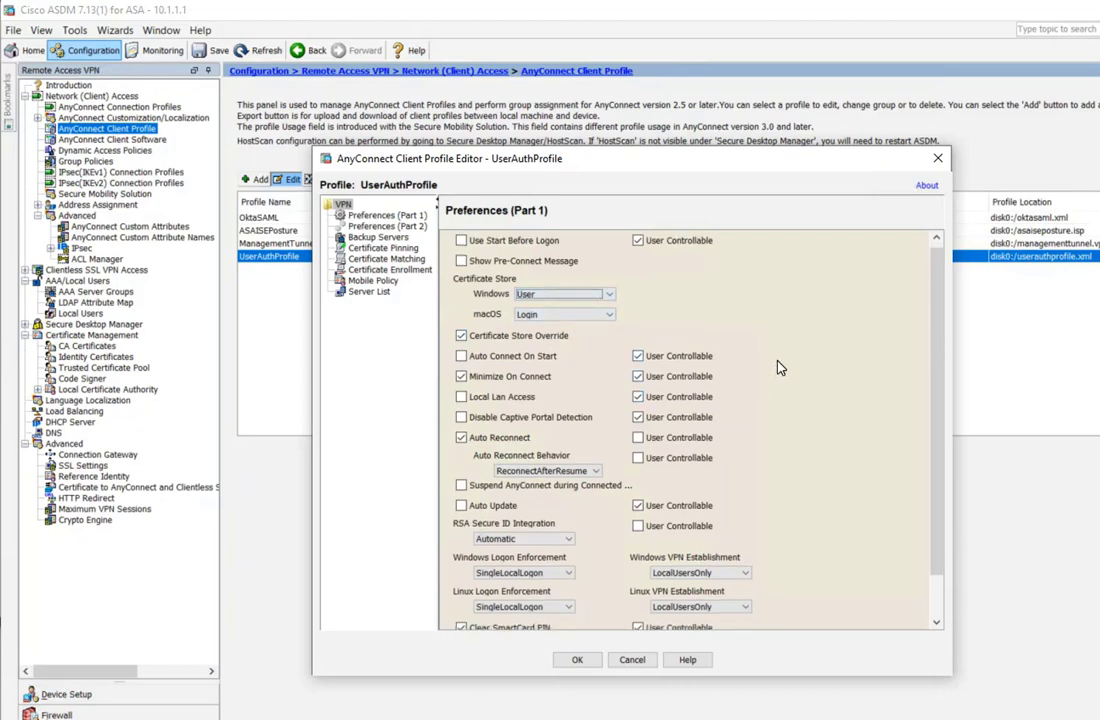
# Review UserAuthProfile's Preferences (Part 2), including the automatic VPN policy, trusted DNS and Always On settings.
pyautogui.click(370, 226)
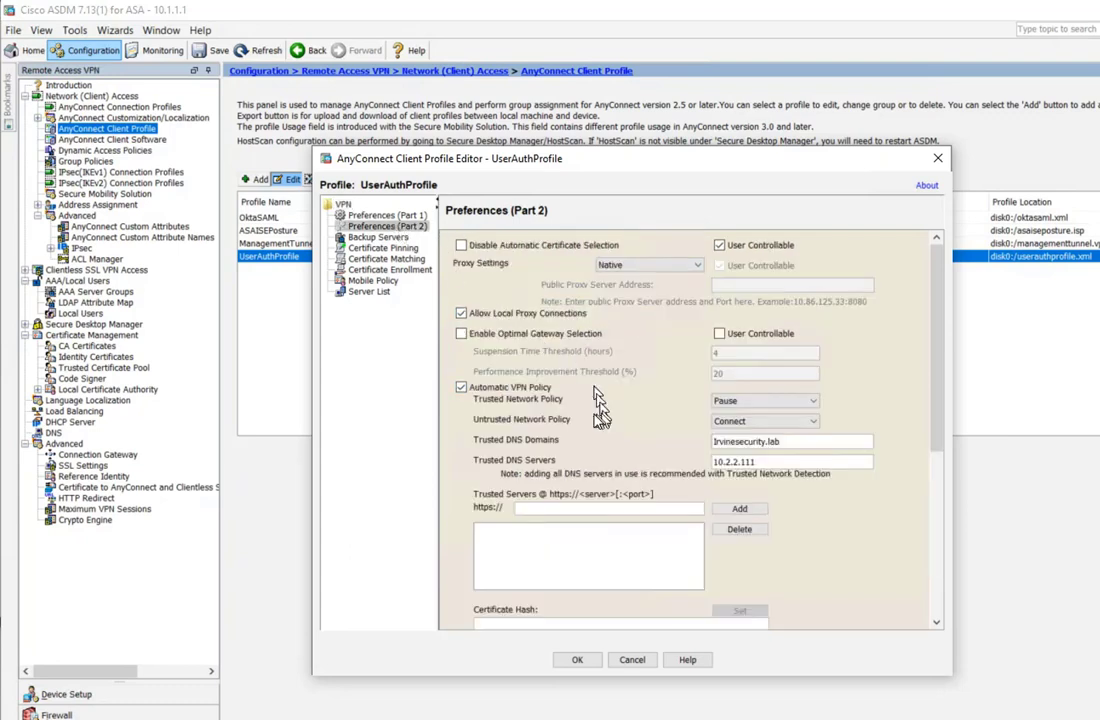
pyautogui.scroll(-1, 560, 415)
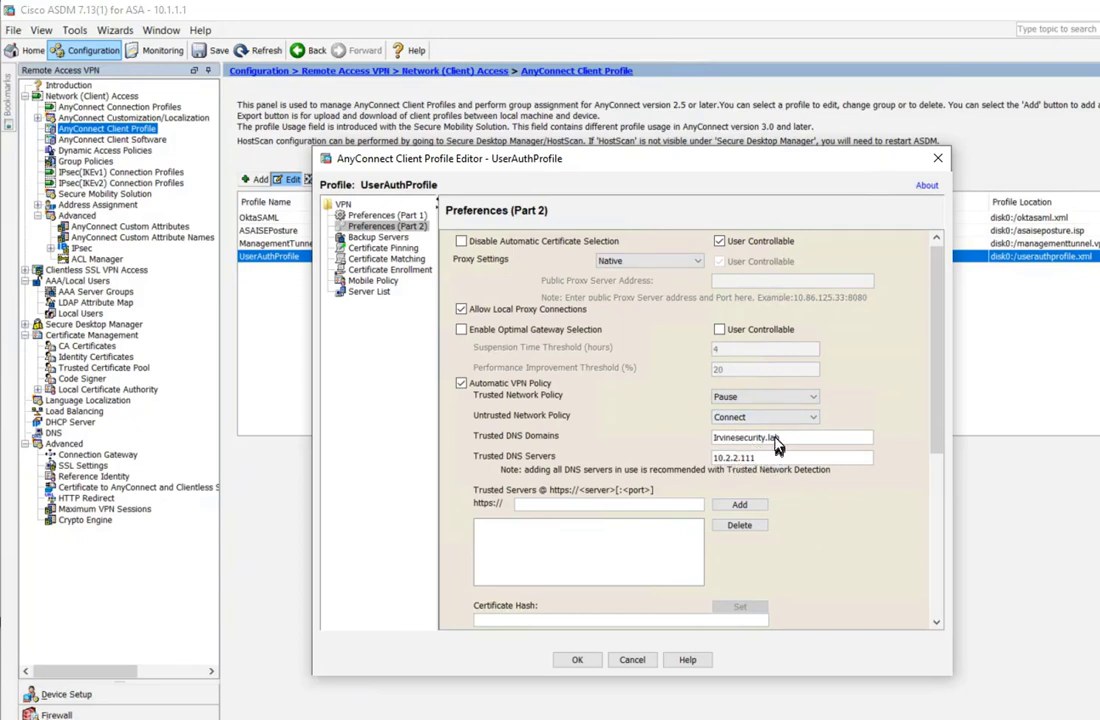
pyautogui.moveTo(940, 466); pyautogui.dragTo(938, 576)
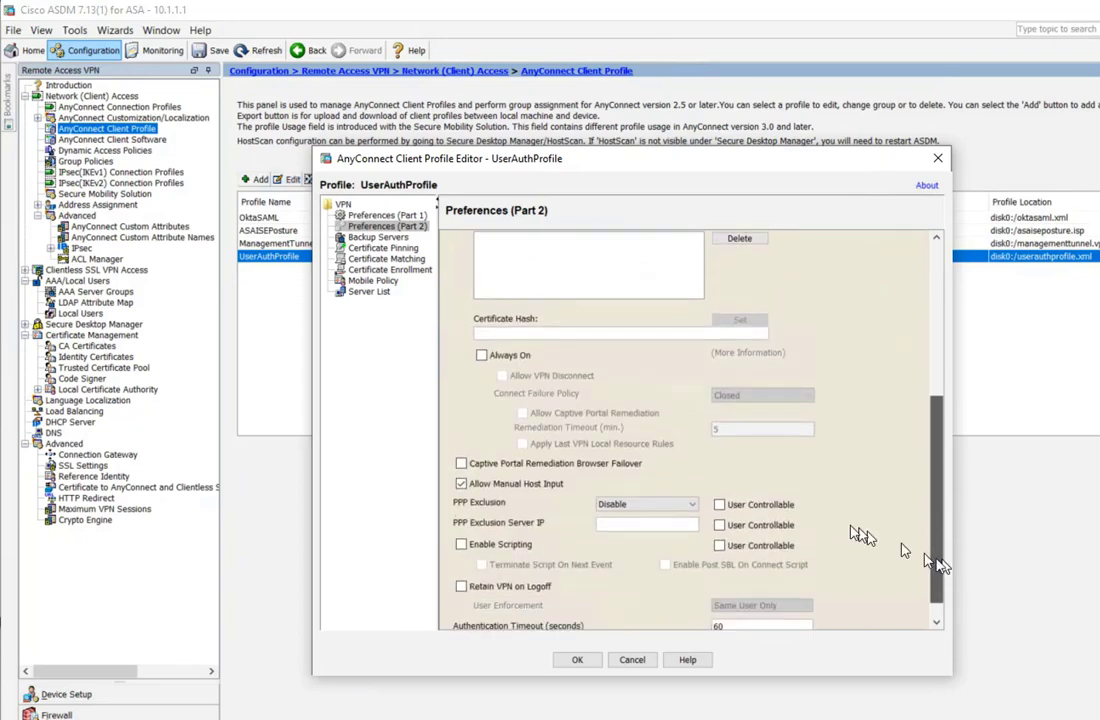
# Open the userauth entry in the profile's server list, examine its display name, FQDN and user group, and close it.
pyautogui.click(362, 293)
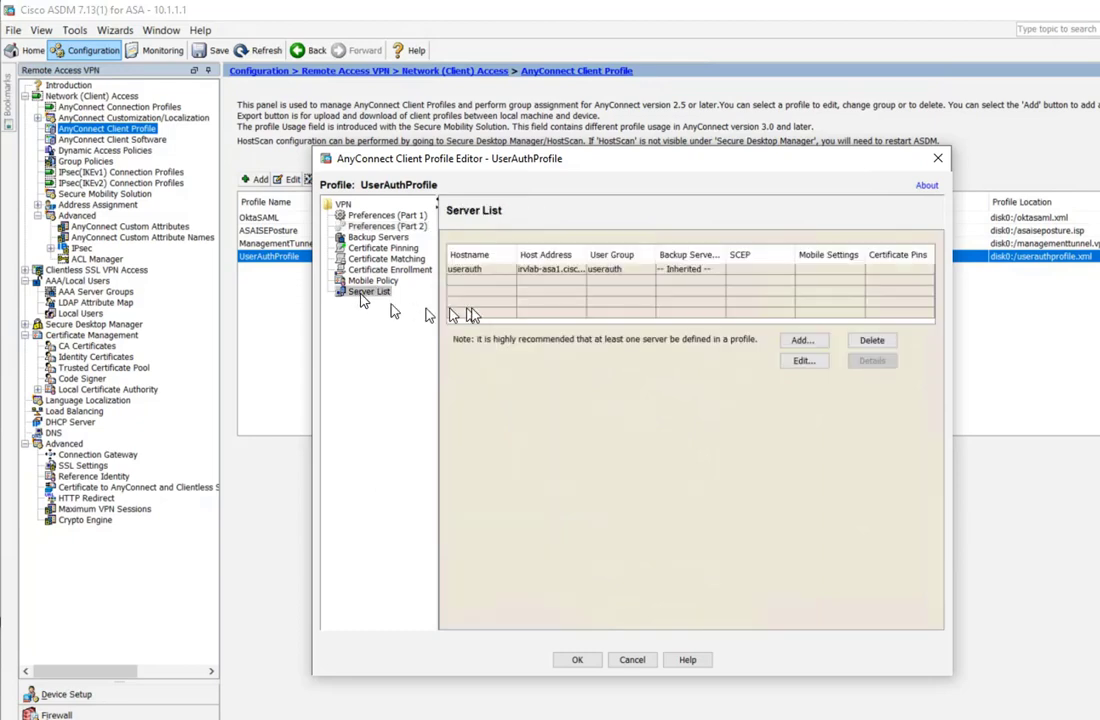
pyautogui.click(519, 270)
pyautogui.click(804, 361)
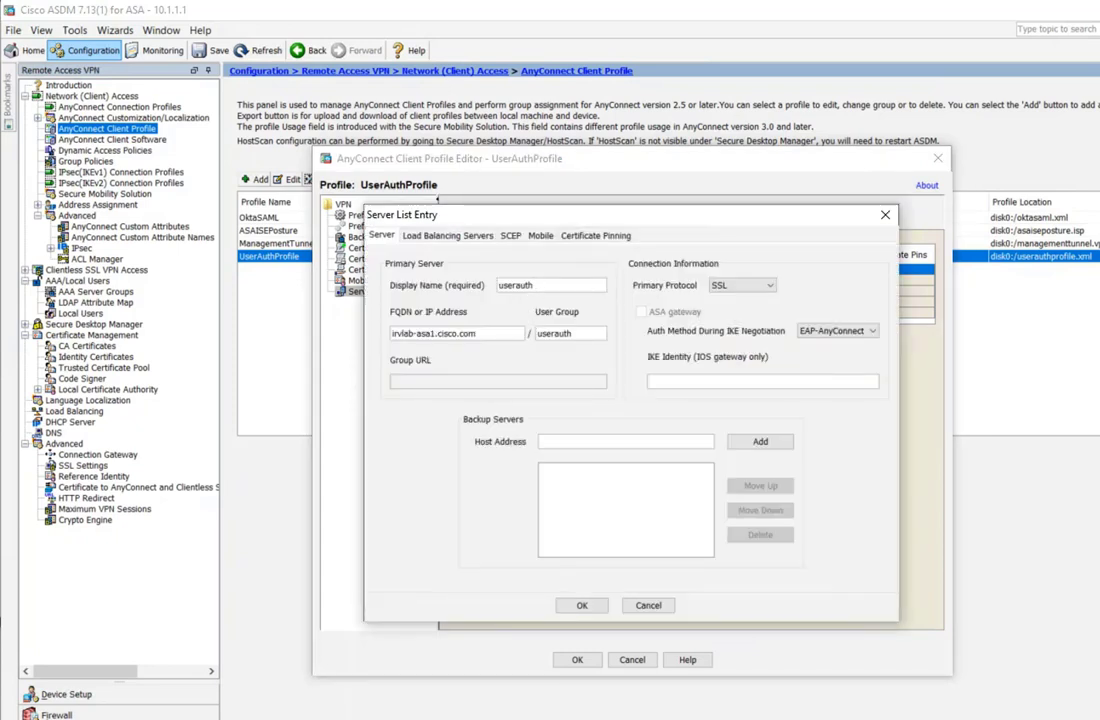
pyautogui.doubleClick(515, 285)
pyautogui.moveTo(499, 285); pyautogui.dragTo(505, 285)
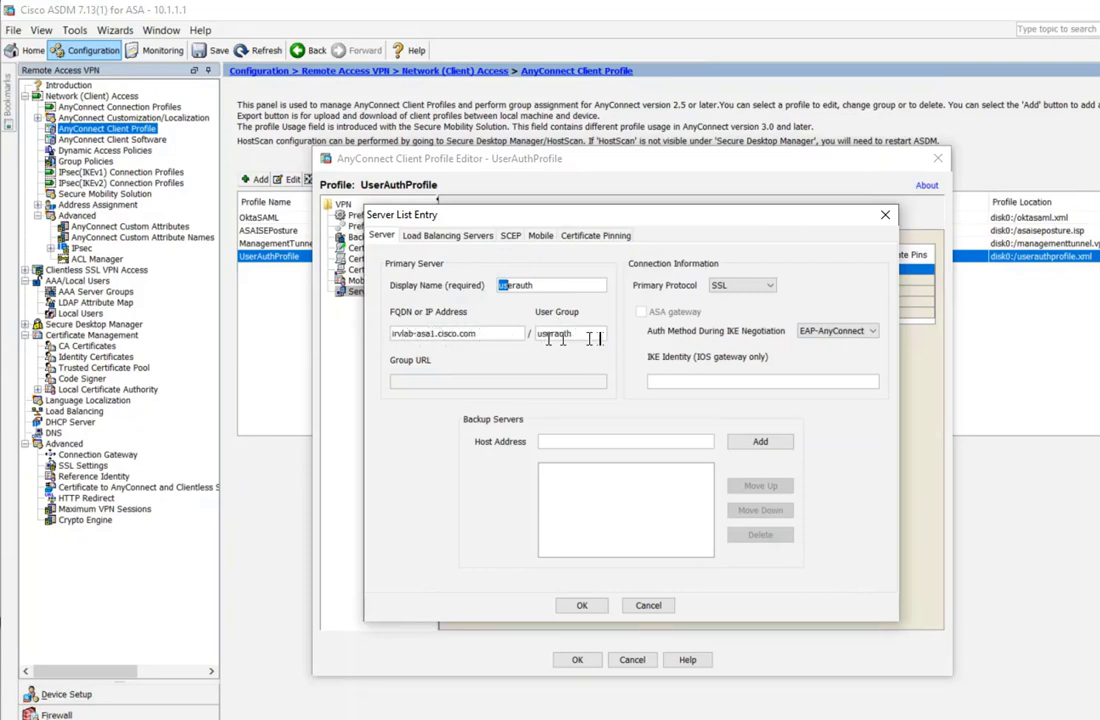
pyautogui.click(582, 605)
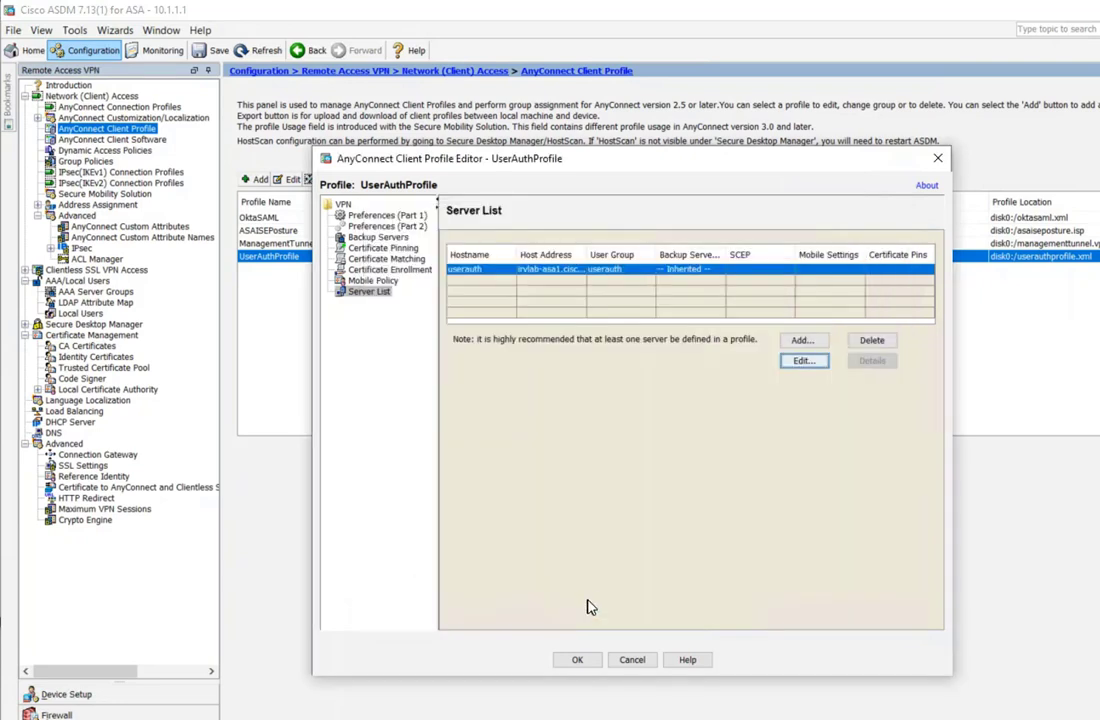
# Review UserAuthProfile's certificate matching criteria and inspect the ISSUER-CN distinguished name entry without changing it.
pyautogui.click(386, 260)
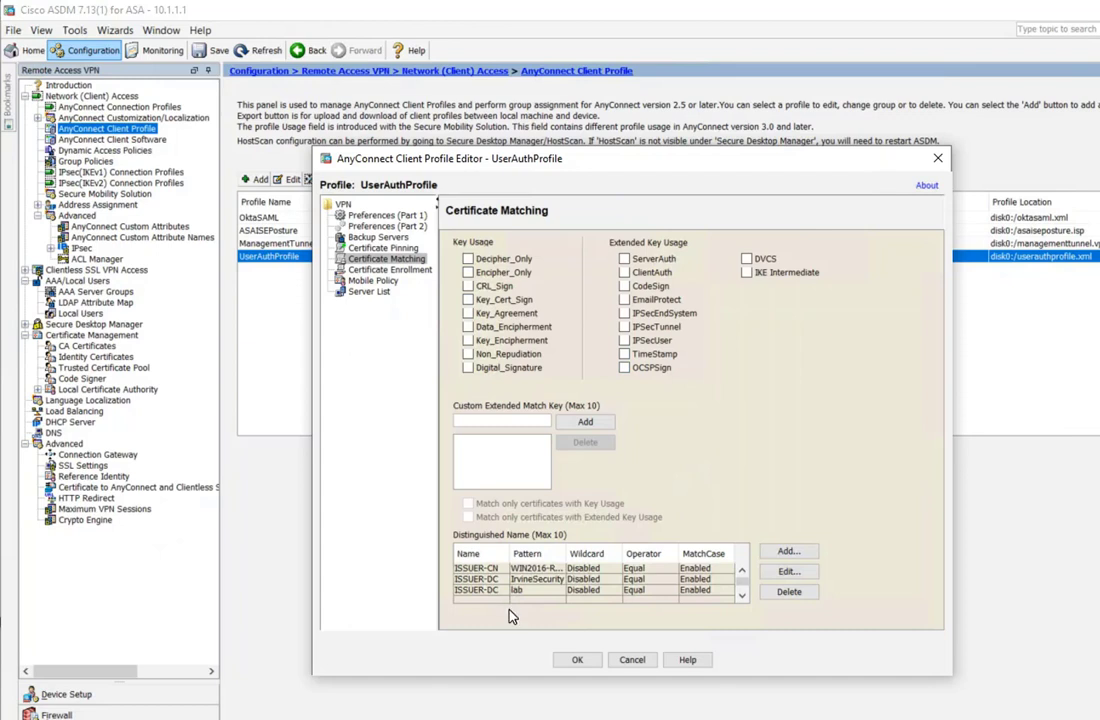
pyautogui.click(538, 568)
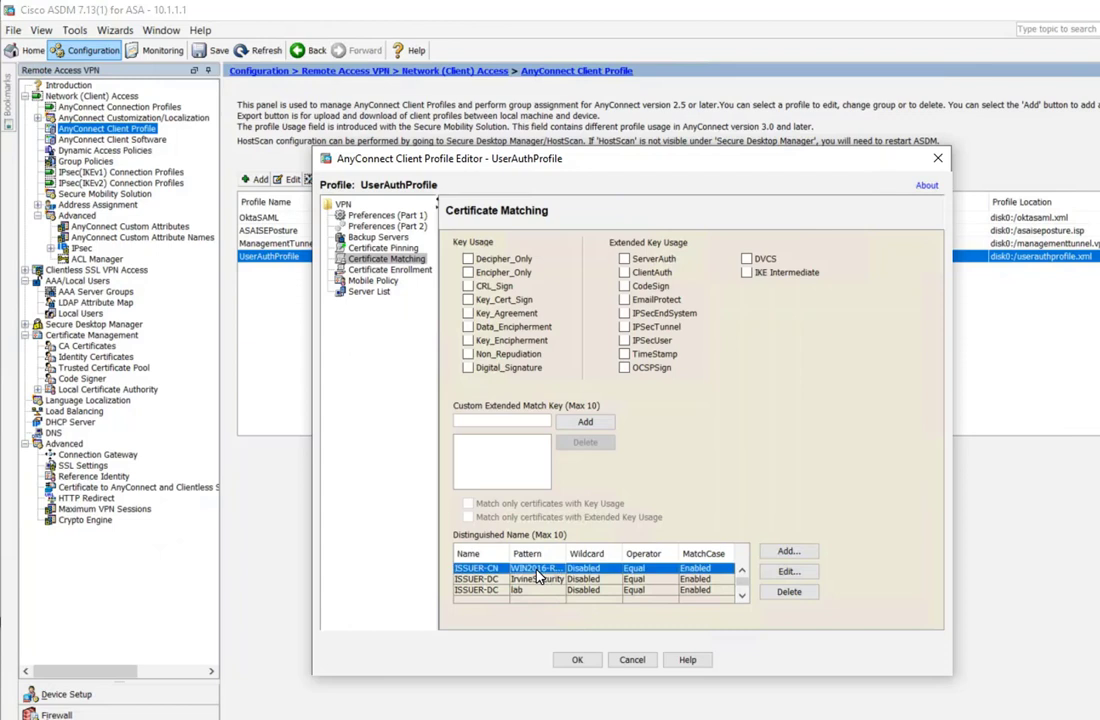
pyautogui.click(789, 572)
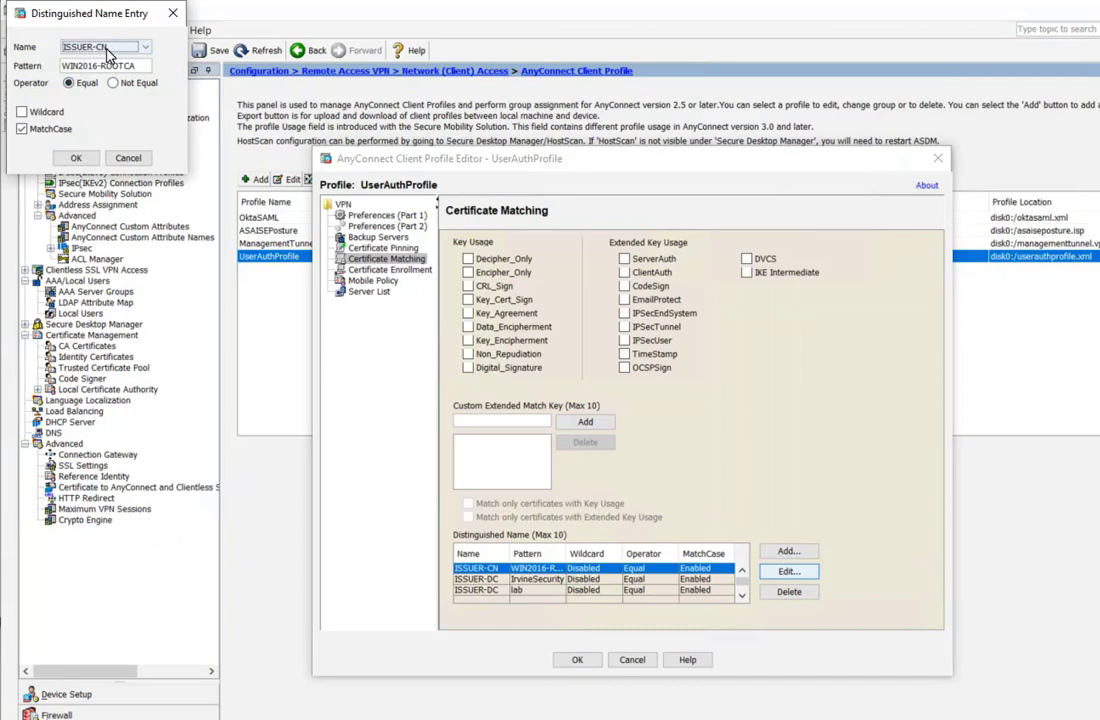
pyautogui.click(126, 157)
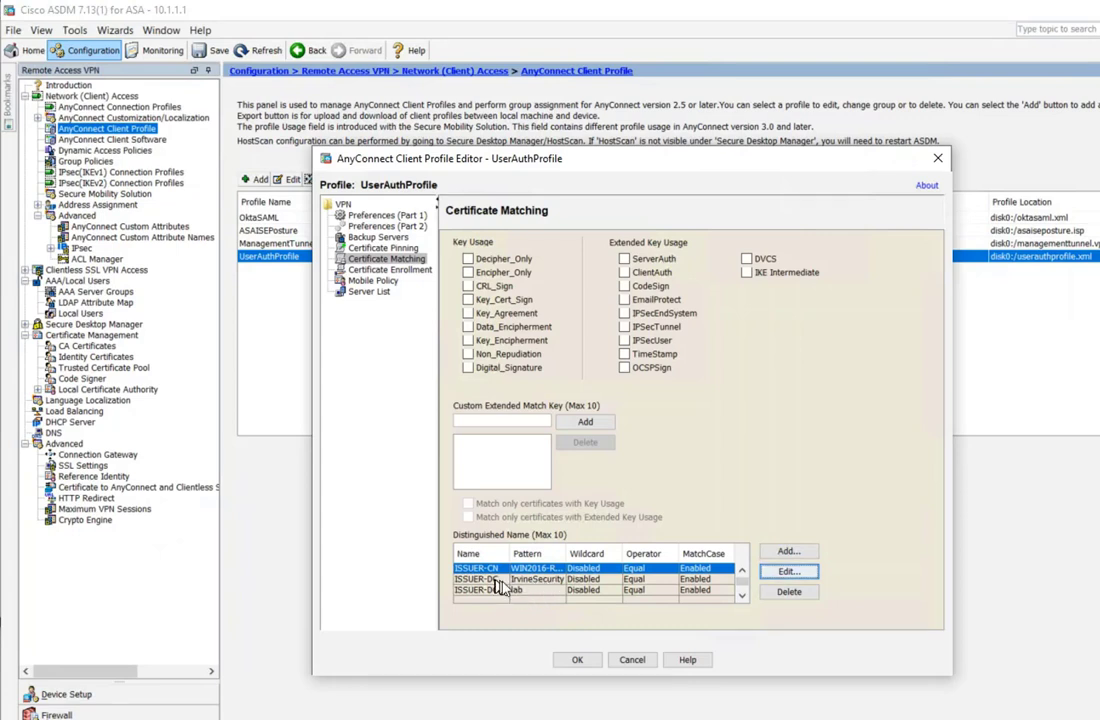
# Check the IrvineSecurity ISSUER-DC matching entry and close the UserAuthProfile editor without saving.
pyautogui.click(541, 581)
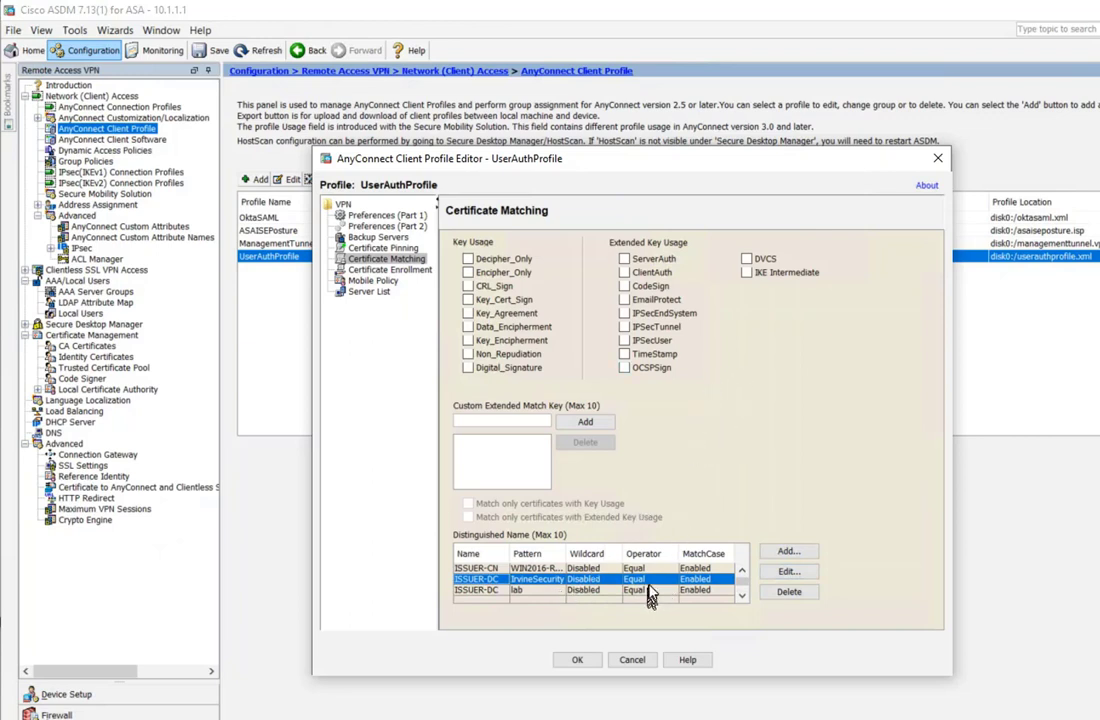
pyautogui.click(632, 661)
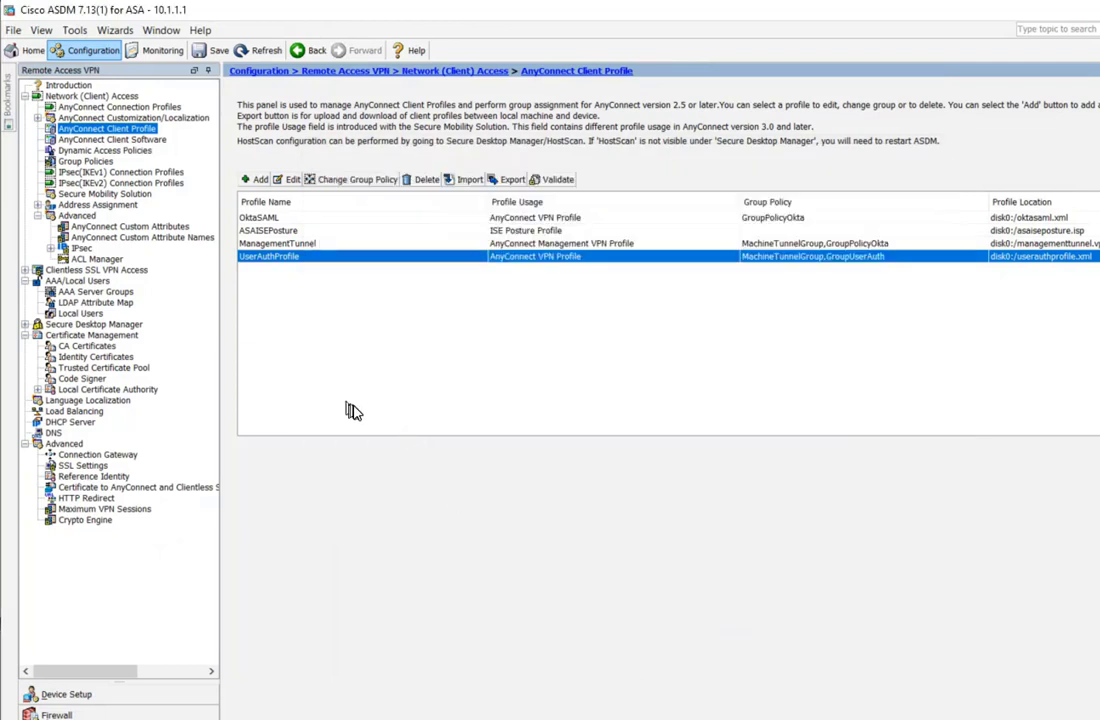
# Review the ASA's CA and identity certificates and the device certificate specified for AnyConnect connections, leaving the selection unchanged.
pyautogui.click(91, 349)
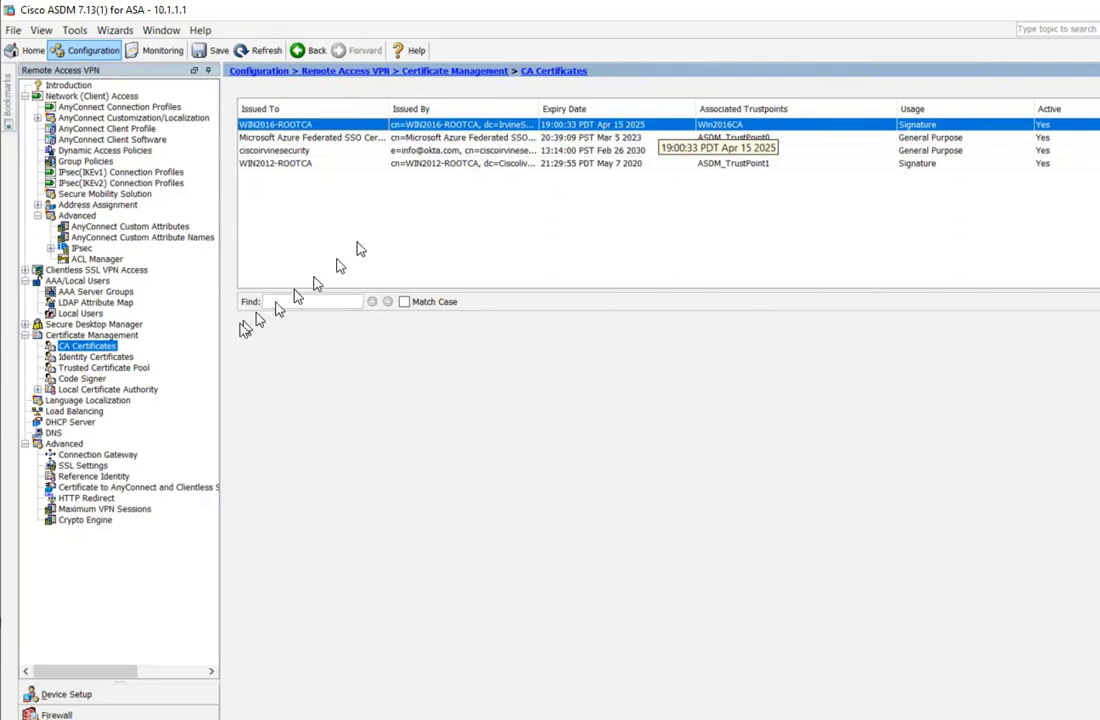
pyautogui.click(98, 357)
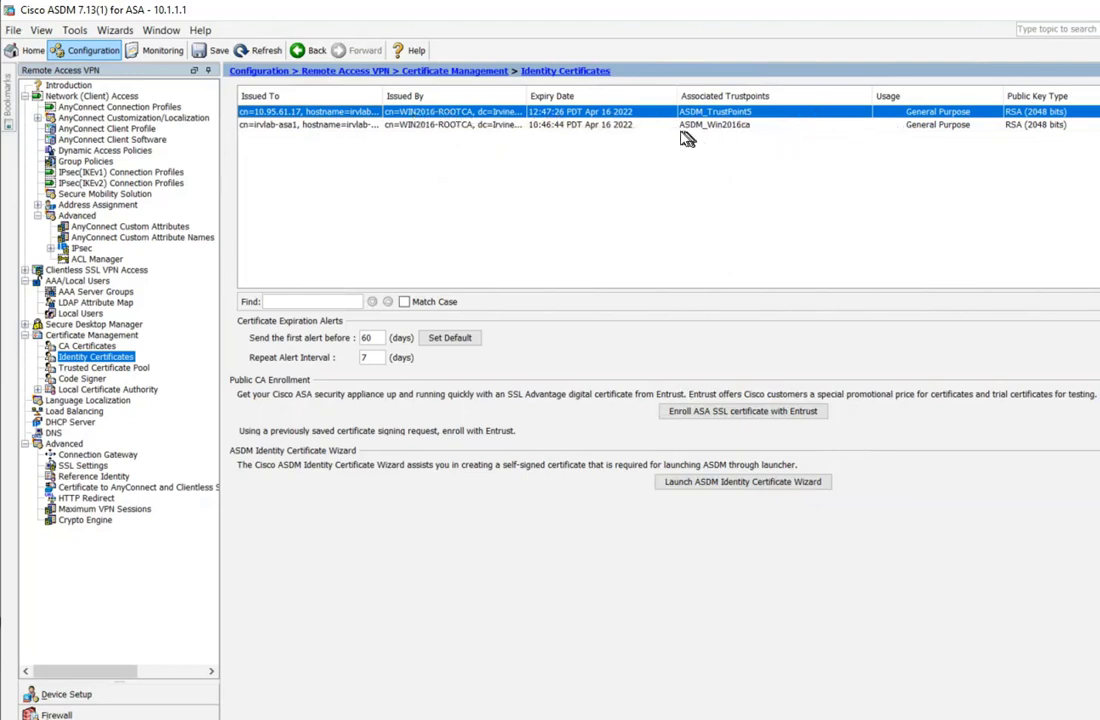
pyautogui.click(142, 110)
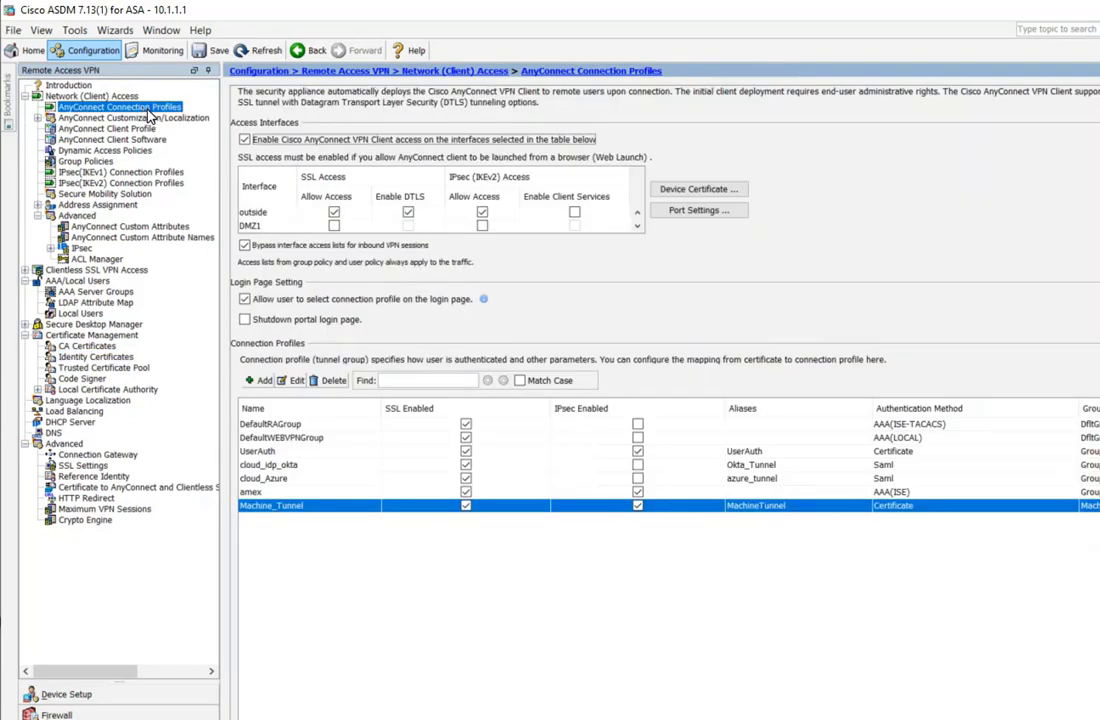
pyautogui.click(698, 190)
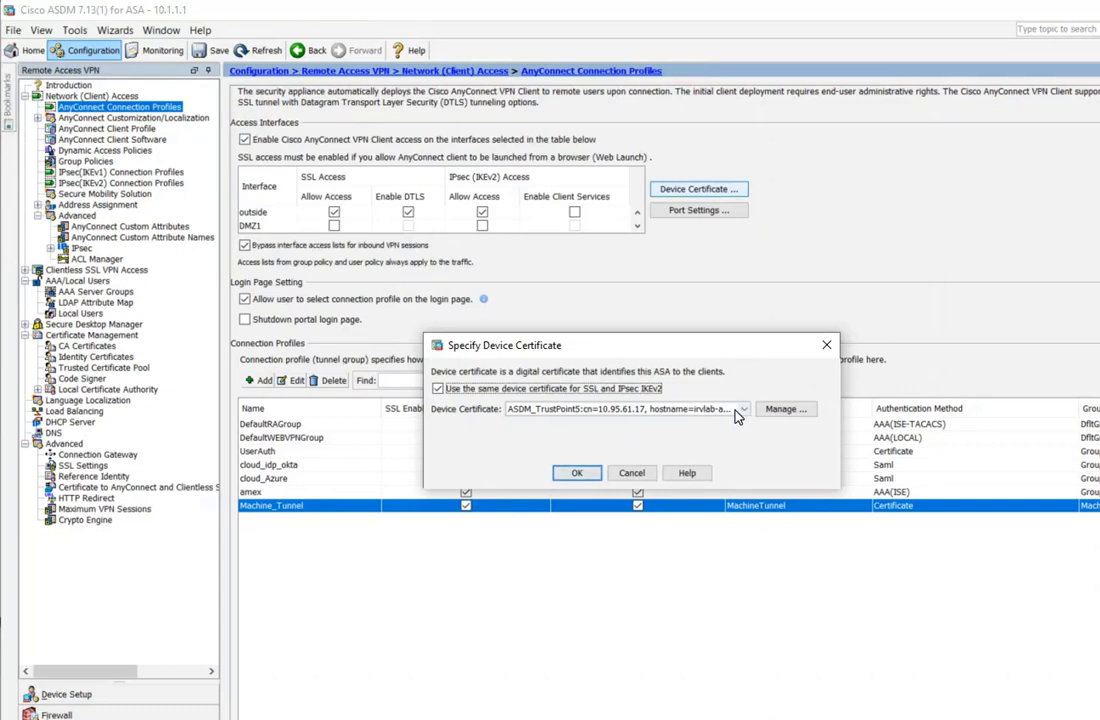
pyautogui.click(631, 473)
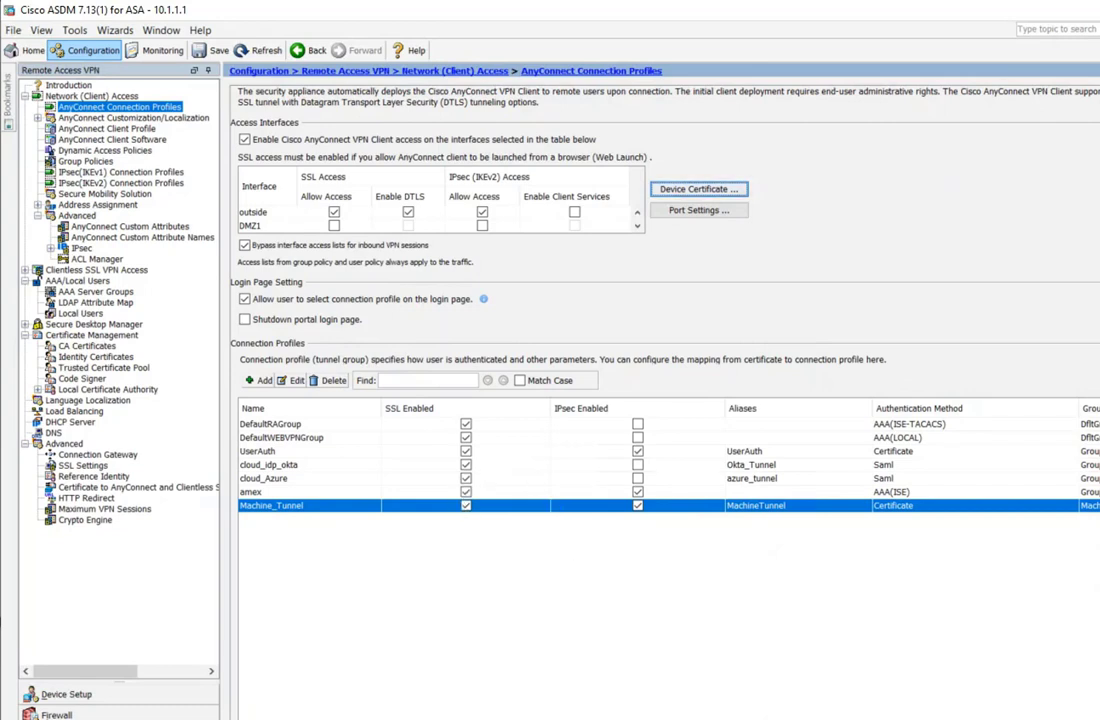
# Examine the session details of the active Machine_Tunnel connection in the VPN session monitoring and close them.
pyautogui.click(160, 50)
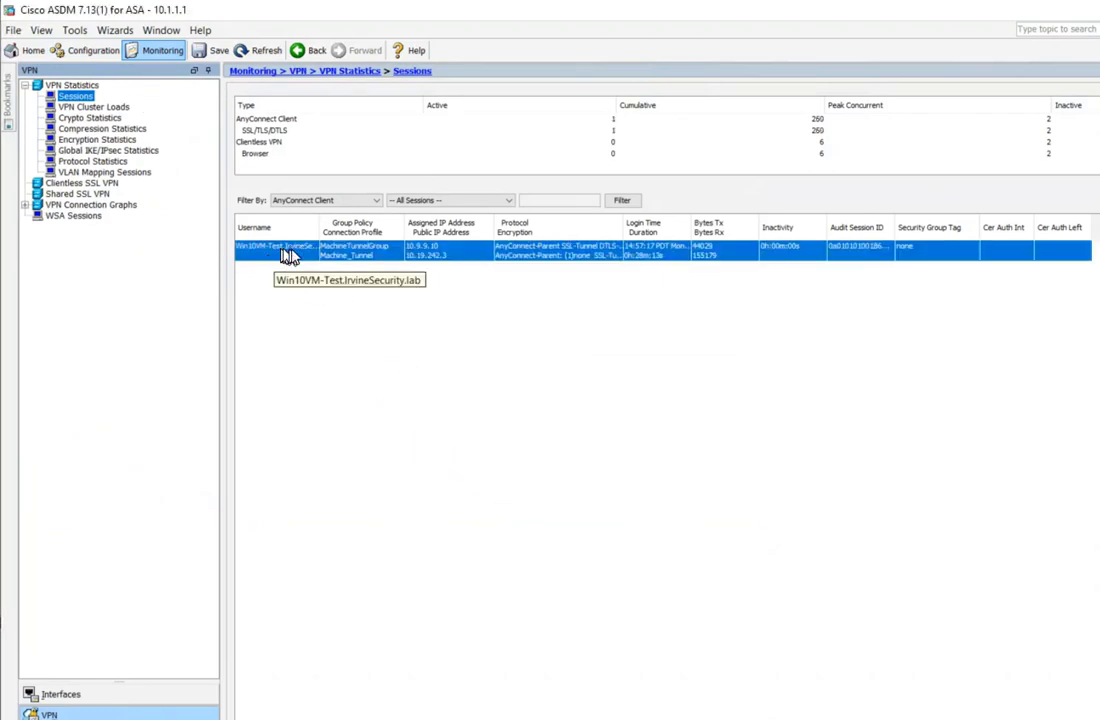
pyautogui.doubleClick(968, 250)
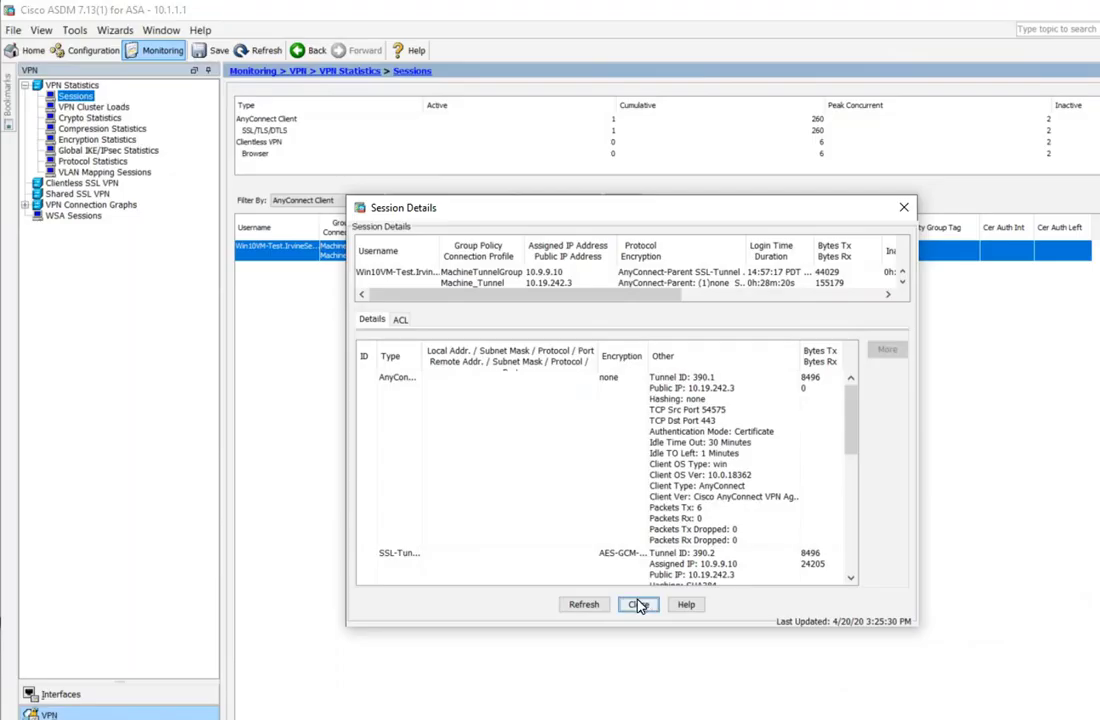
pyautogui.click(638, 604)
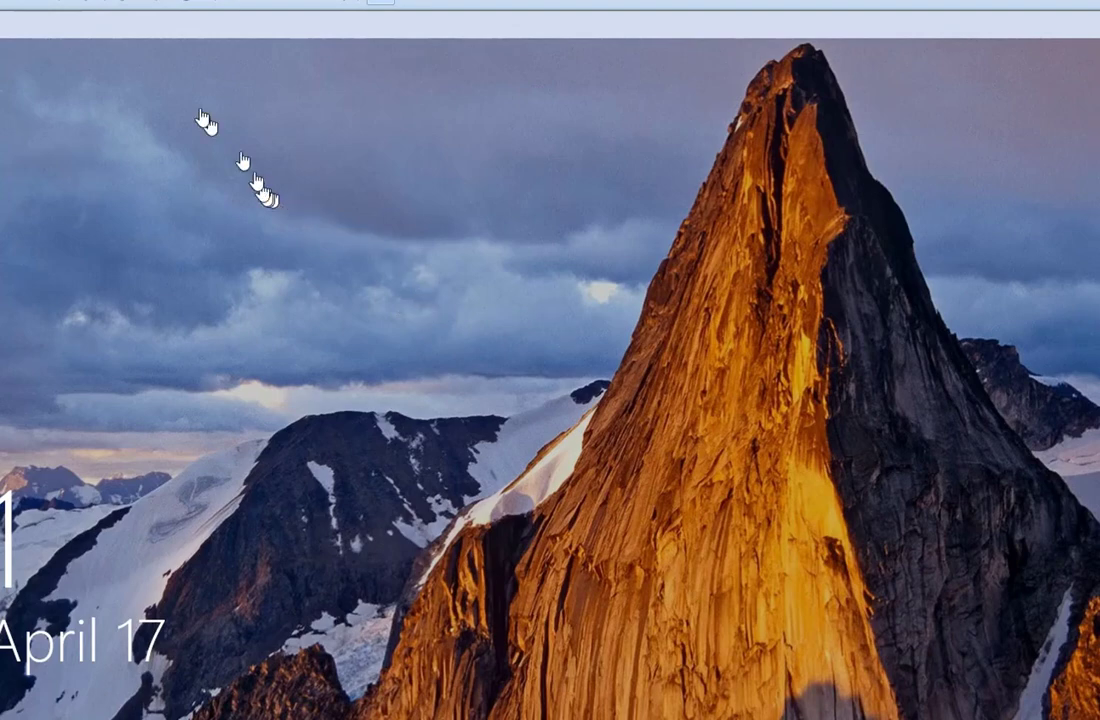
# Switch to the Windows client machine and sign in to the user's account by entering the account password.
pyautogui.click(432, 253)
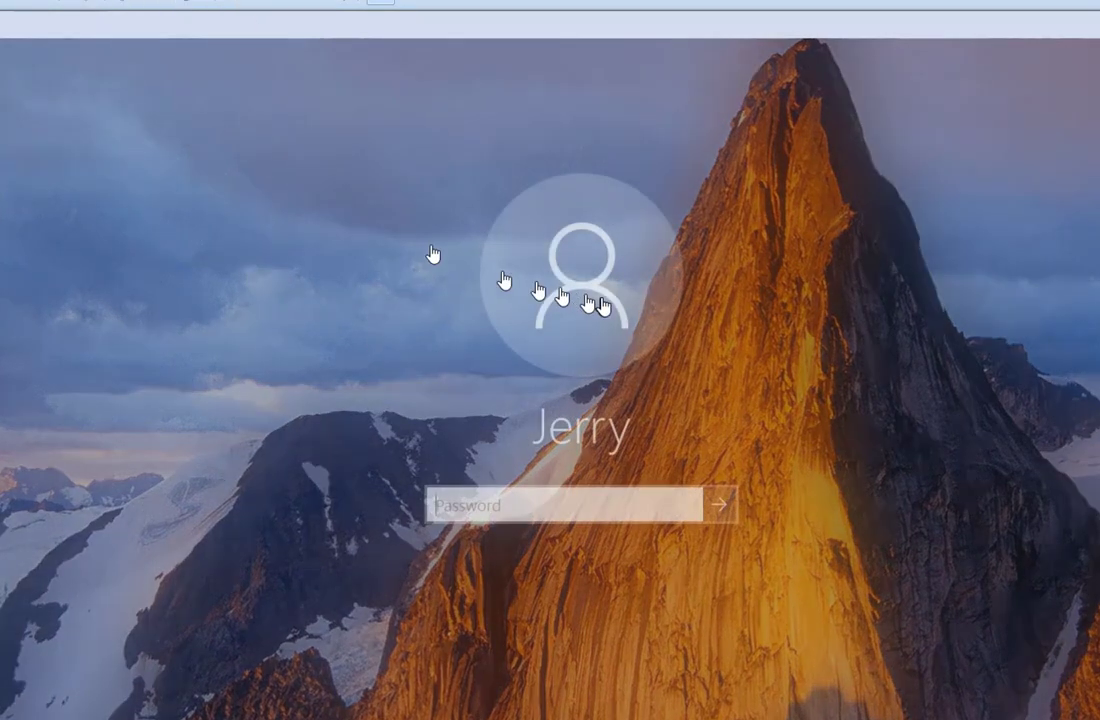
pyautogui.click(486, 495)
pyautogui.write('*****')
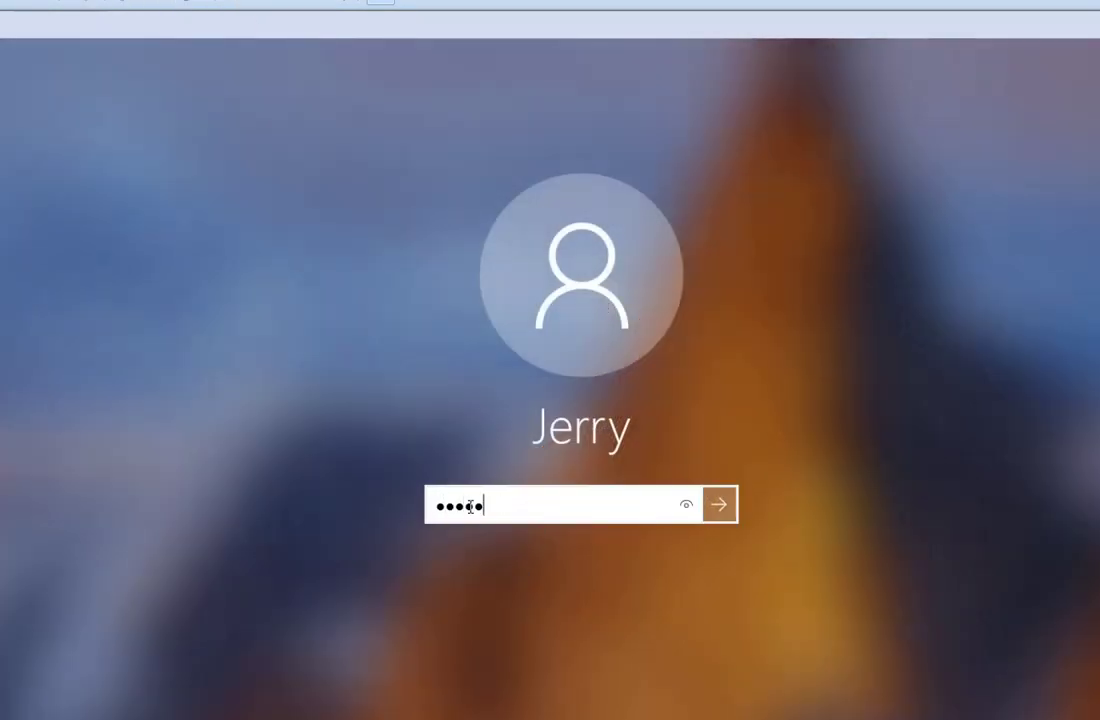
pyautogui.press('Return')
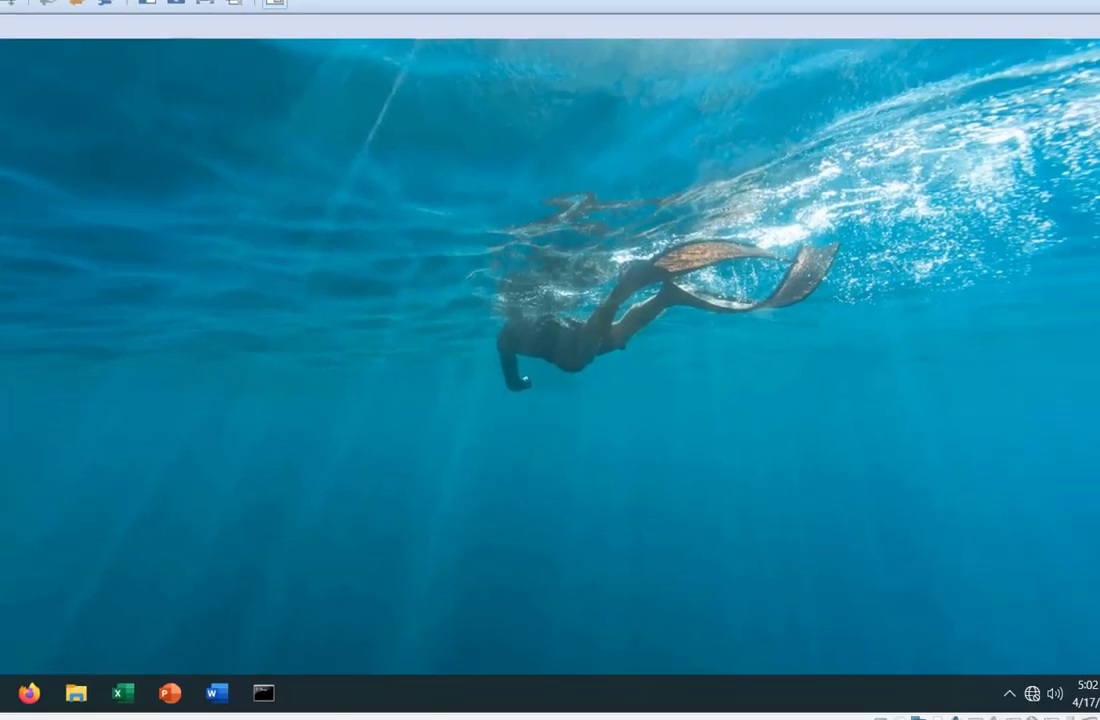
# Open the Cisco AnyConnect client on the Windows machine and examine the userauth connection's status overview and VPN details.
pyautogui.click(1008, 692)
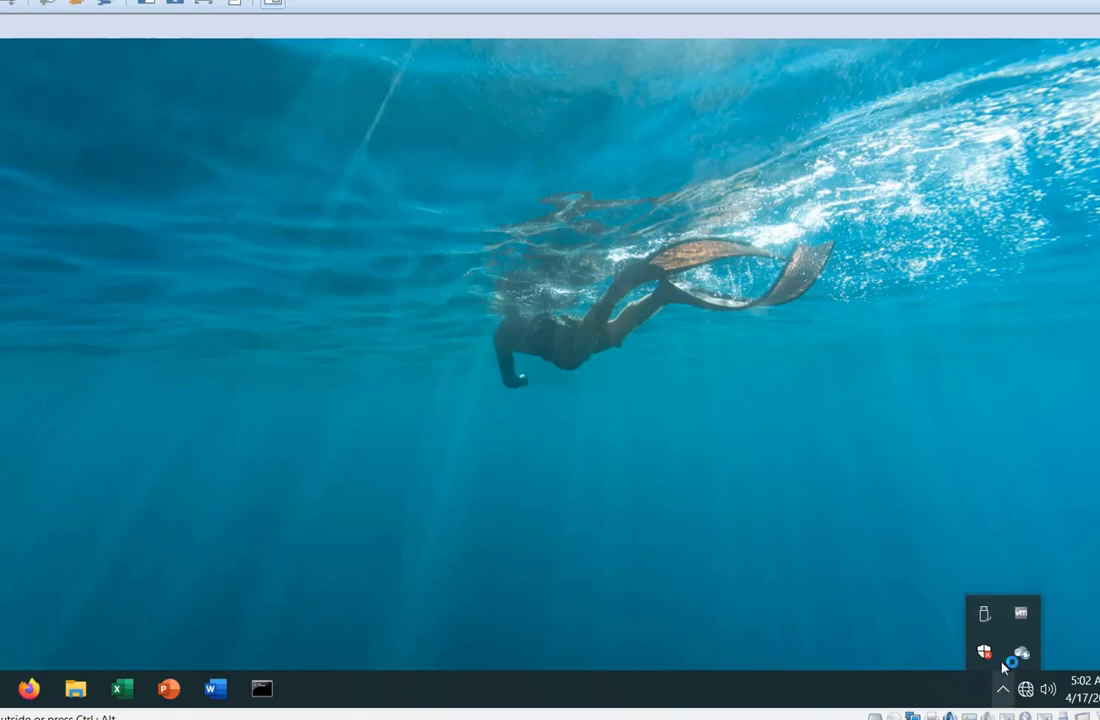
pyautogui.click(1003, 652)
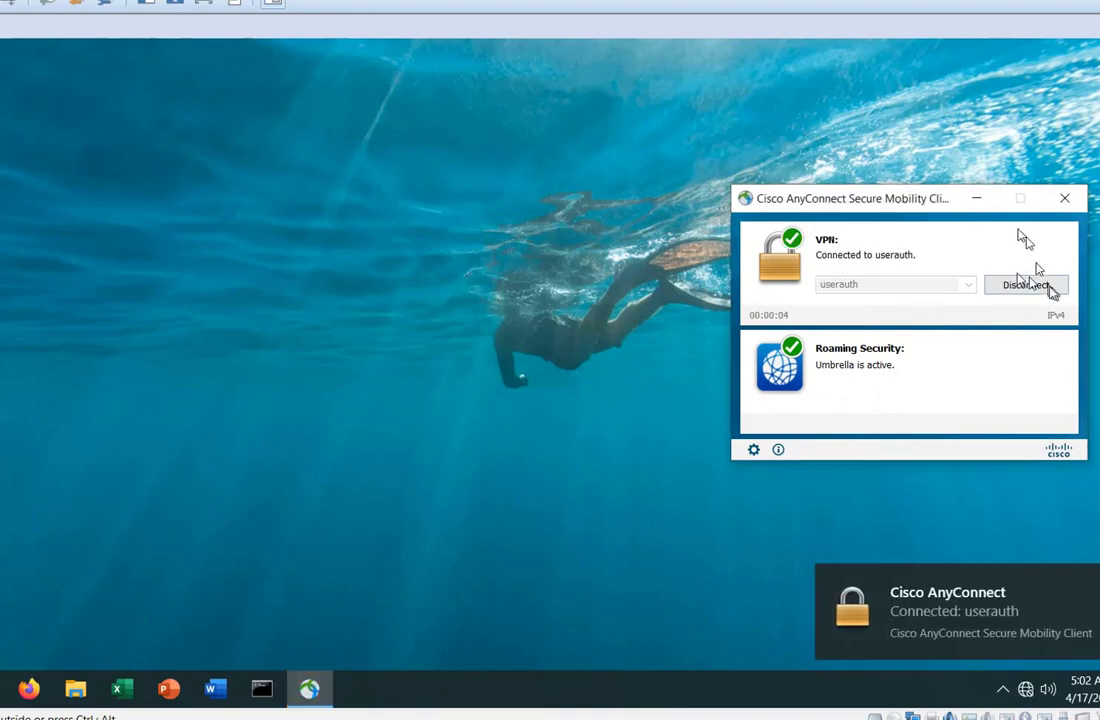
pyautogui.click(754, 450)
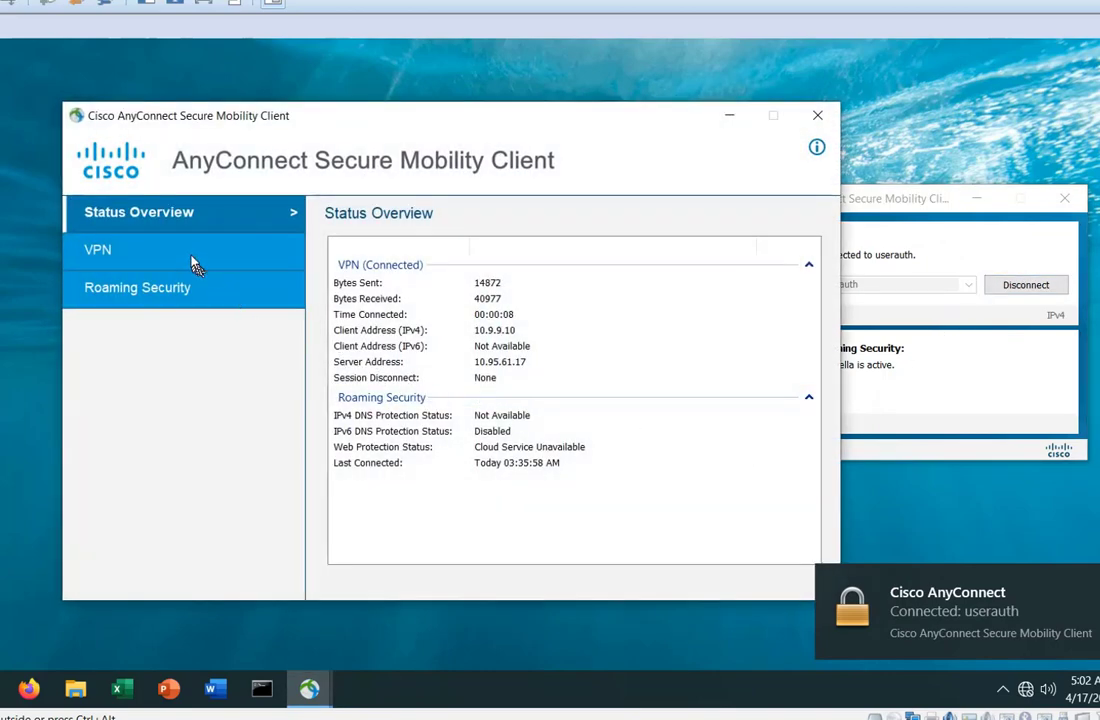
pyautogui.click(194, 262)
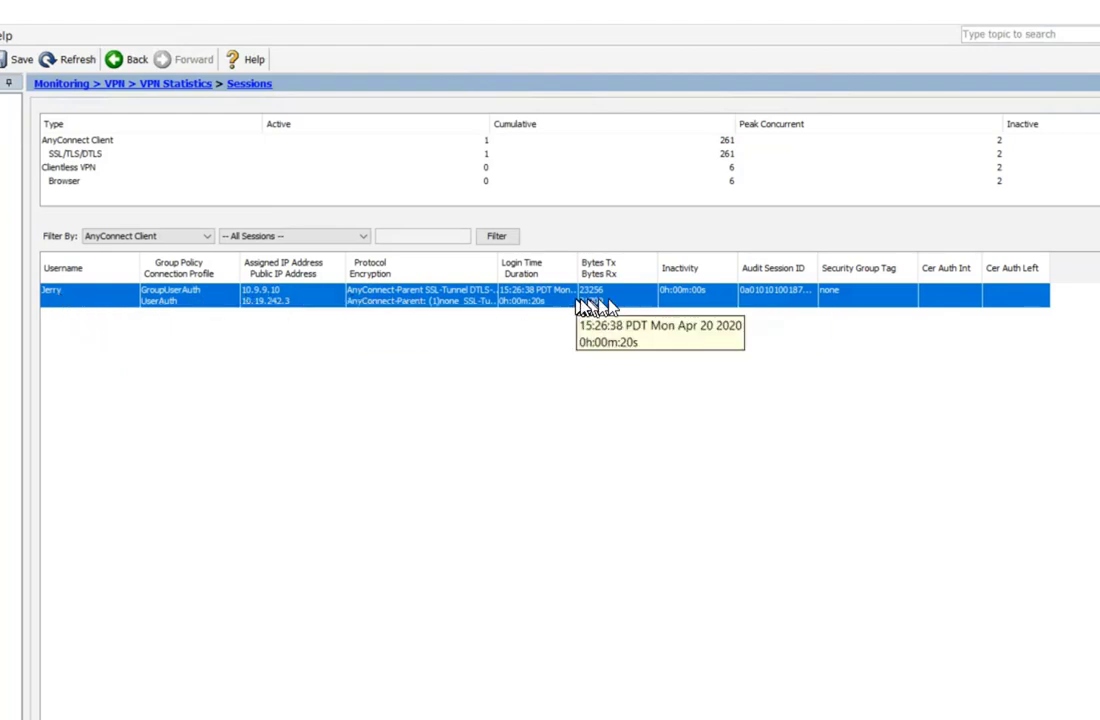
# Switch back to ASDM's VPN sessions and open the details of the active UserAuth session.
pyautogui.click(1095, 290)
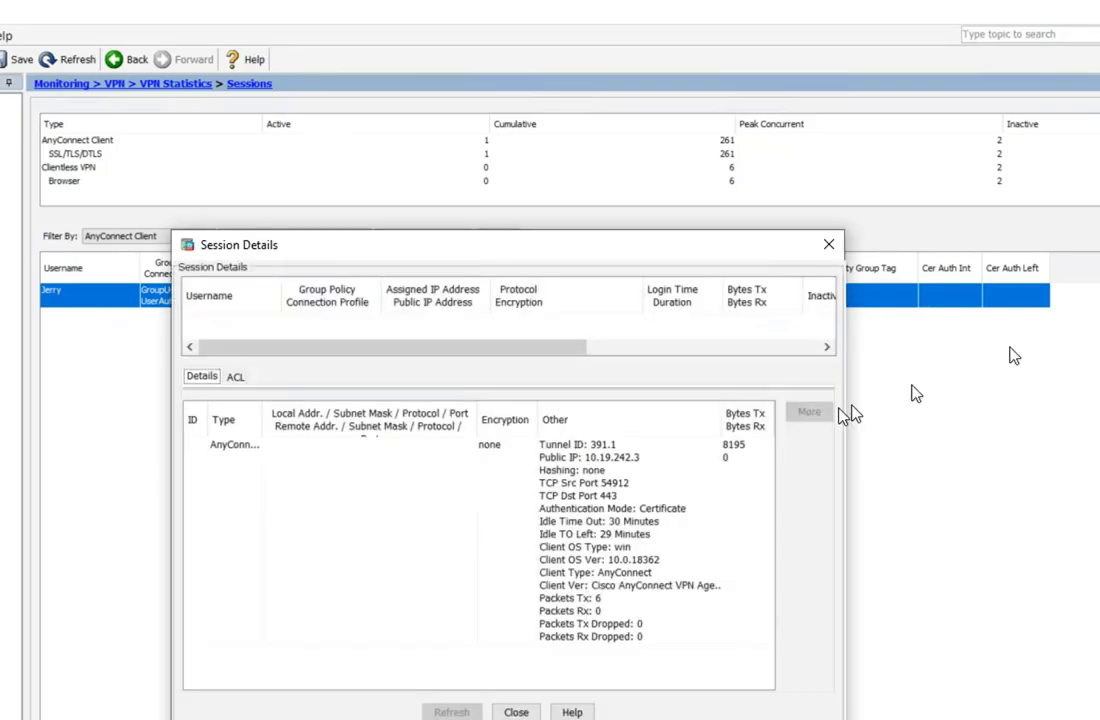